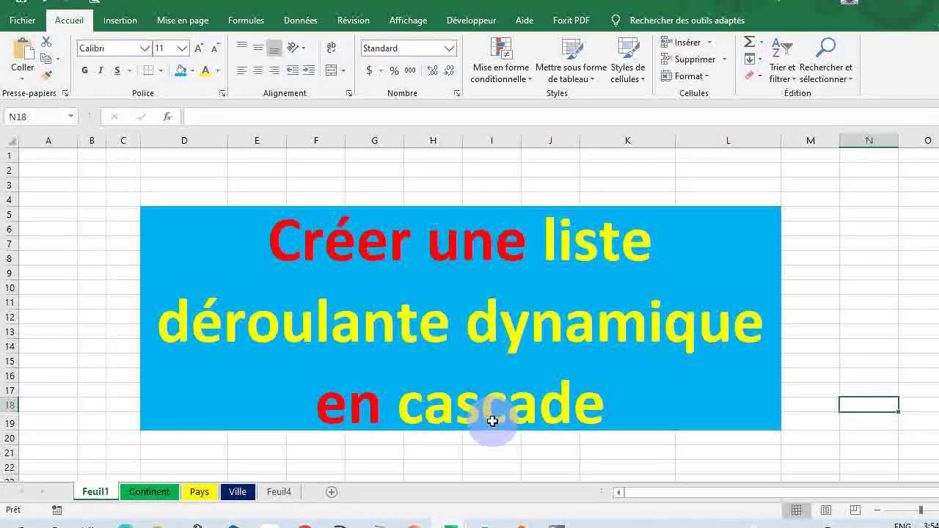
# - Go to Feuil4 and select its Continent, Pays and Ville cells B2, B4 and B6
pyautogui.click(279, 491)
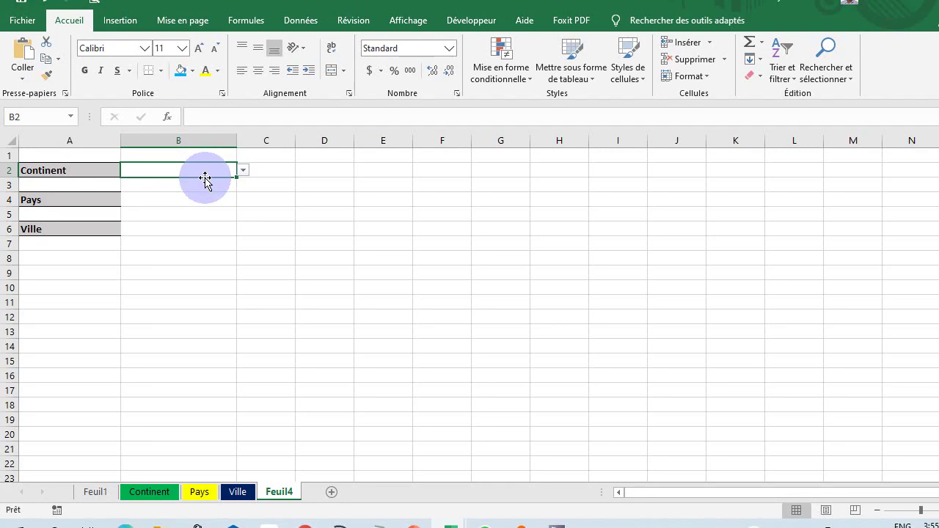
pyautogui.click(206, 199)
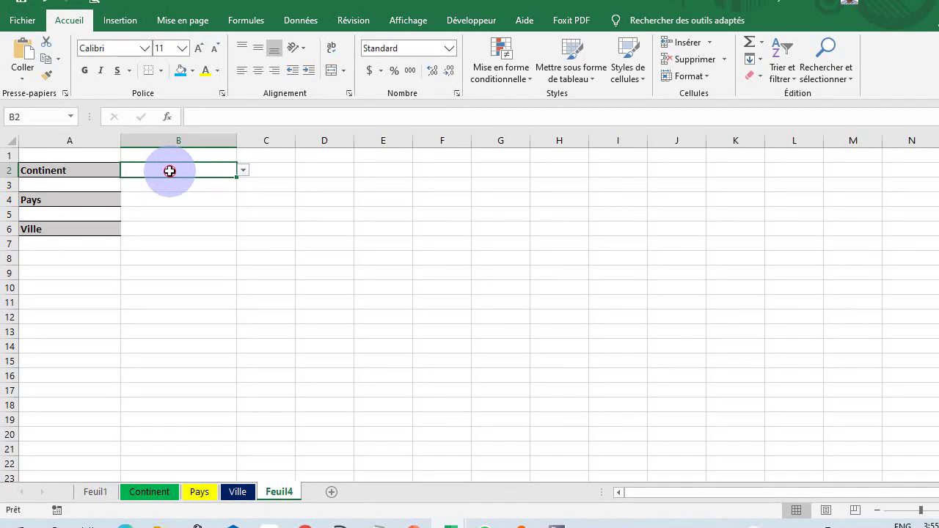
pyautogui.click(192, 202)
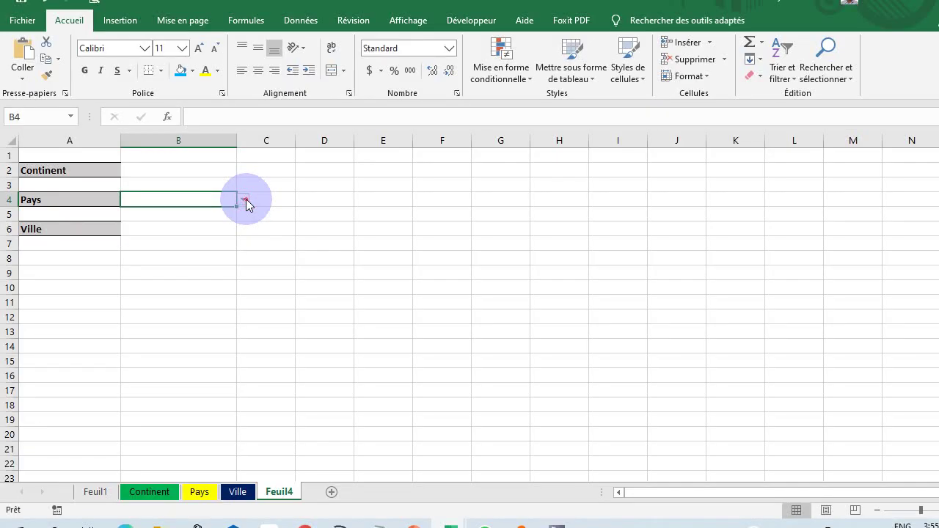
pyautogui.click(210, 175)
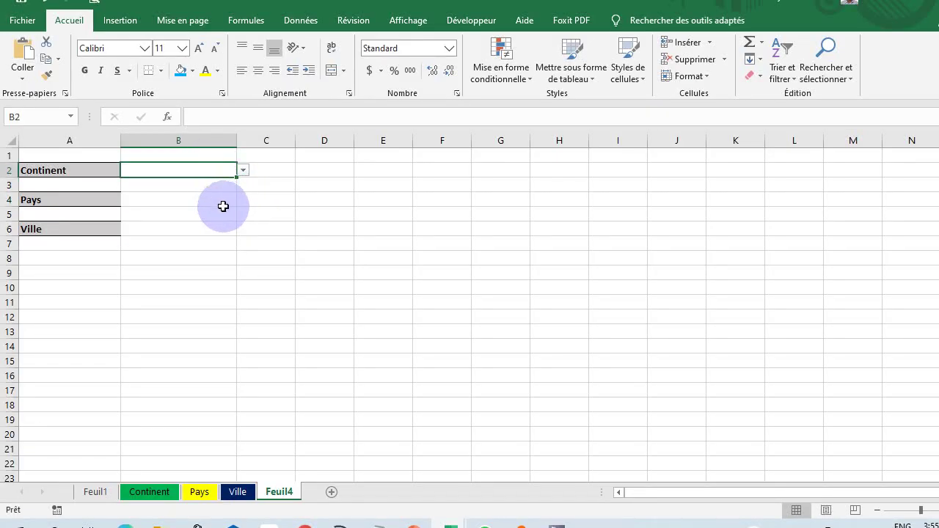
pyautogui.click(220, 233)
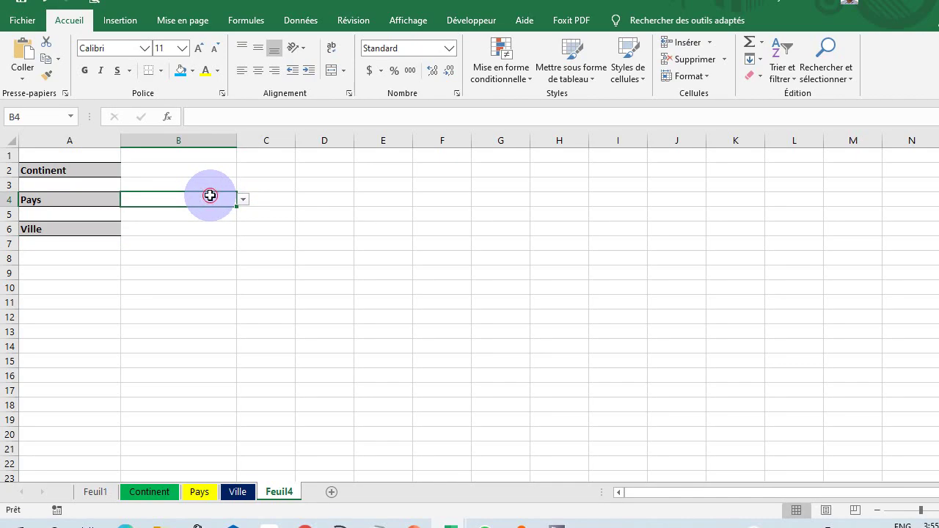
pyautogui.click(202, 170)
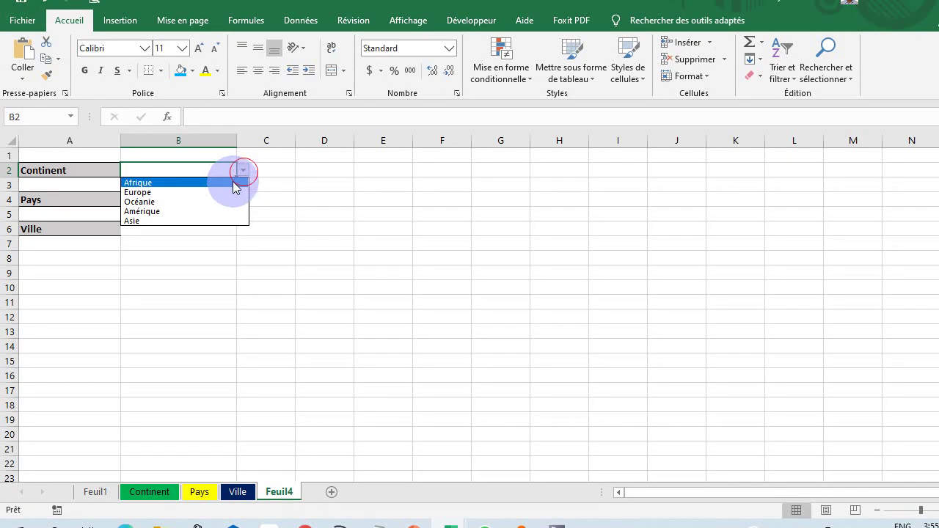
# - Pick Afrique as continent, Bénin as country and Bohicon as city from the drop-downs
pyautogui.click(164, 187)
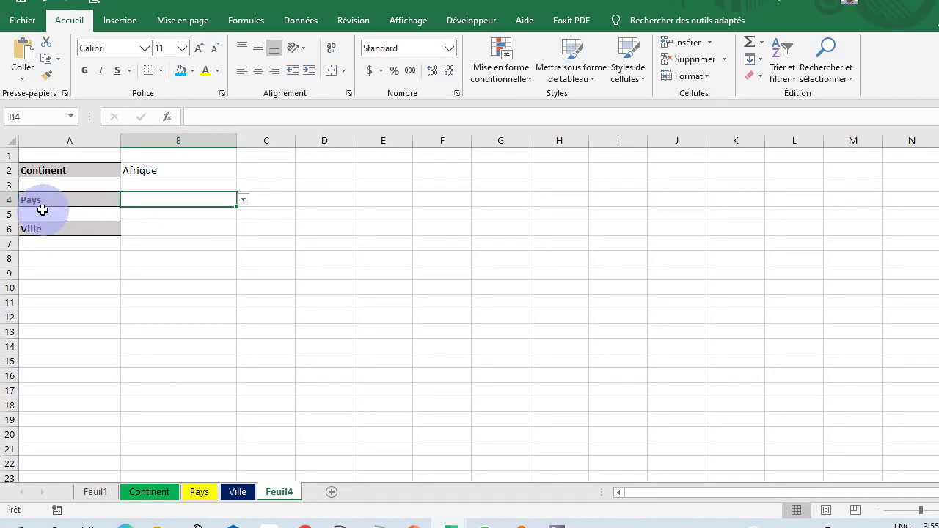
pyautogui.click(242, 200)
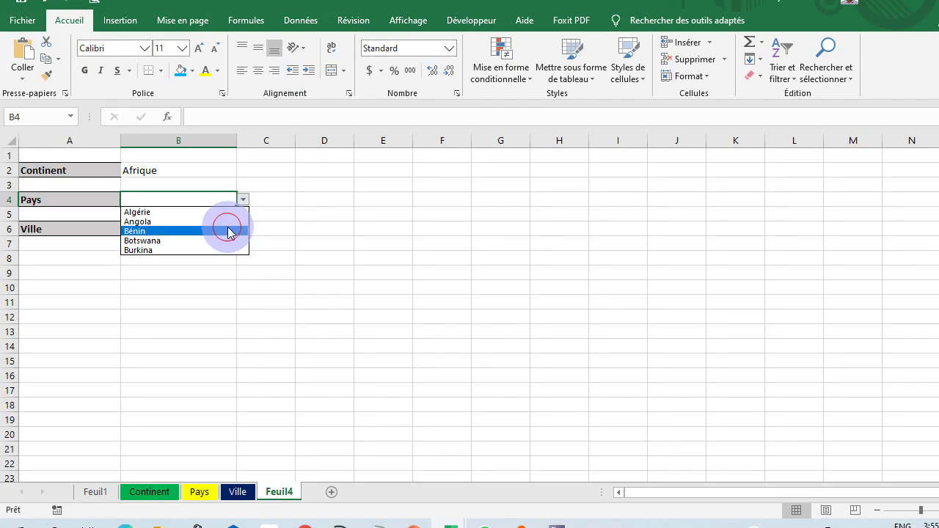
pyautogui.click(229, 232)
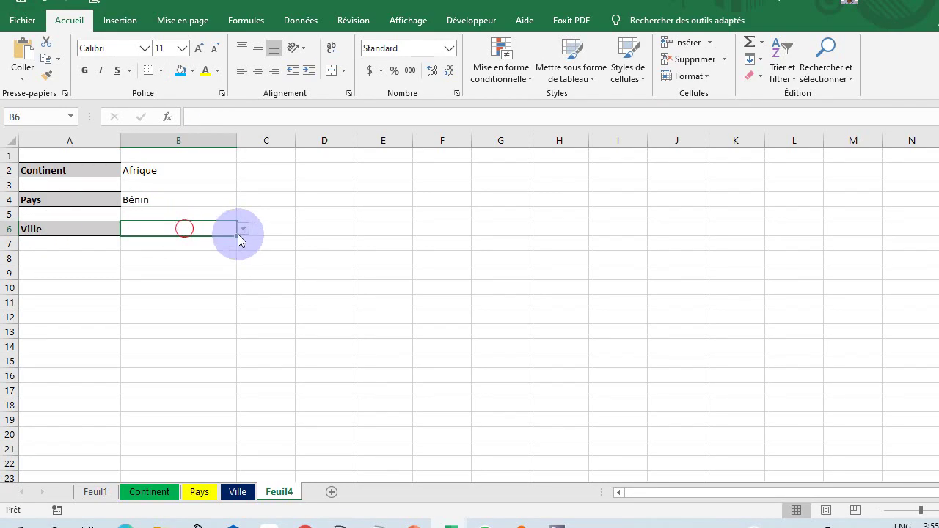
pyautogui.click(243, 230)
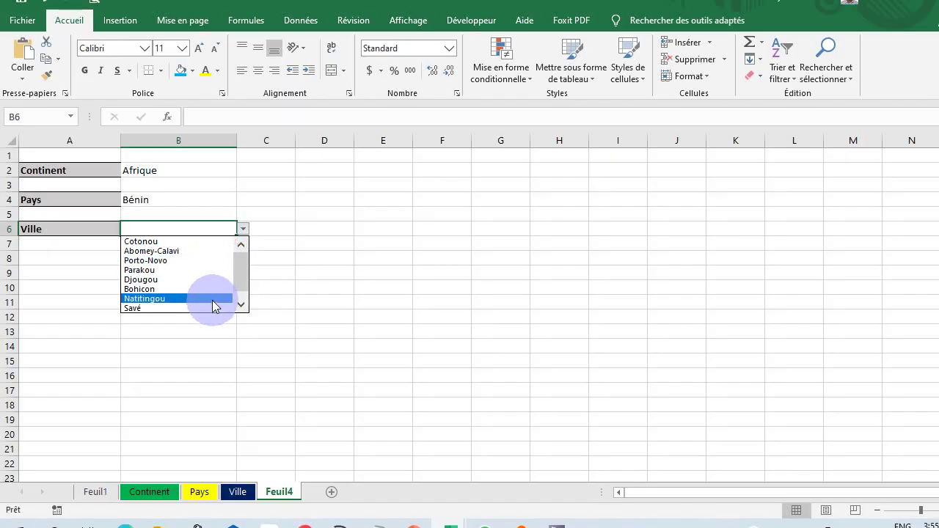
pyautogui.click(204, 318)
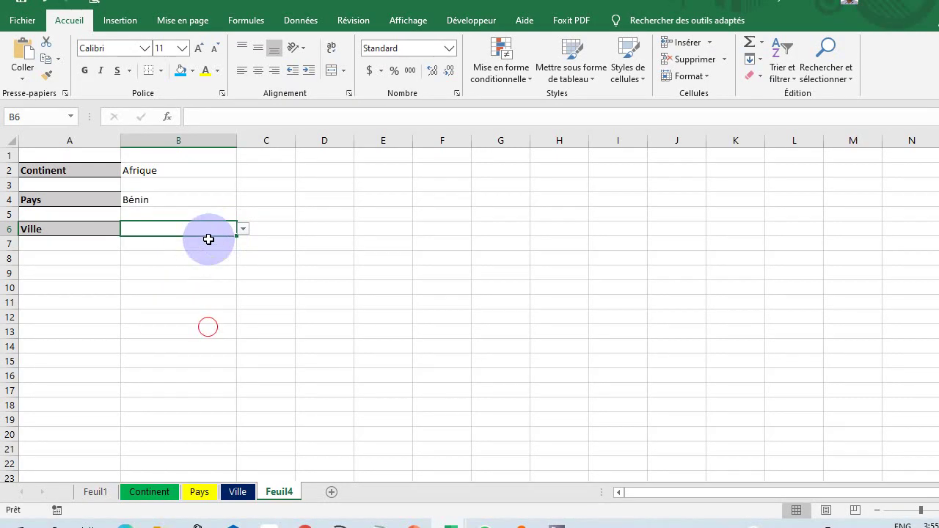
pyautogui.click(243, 230)
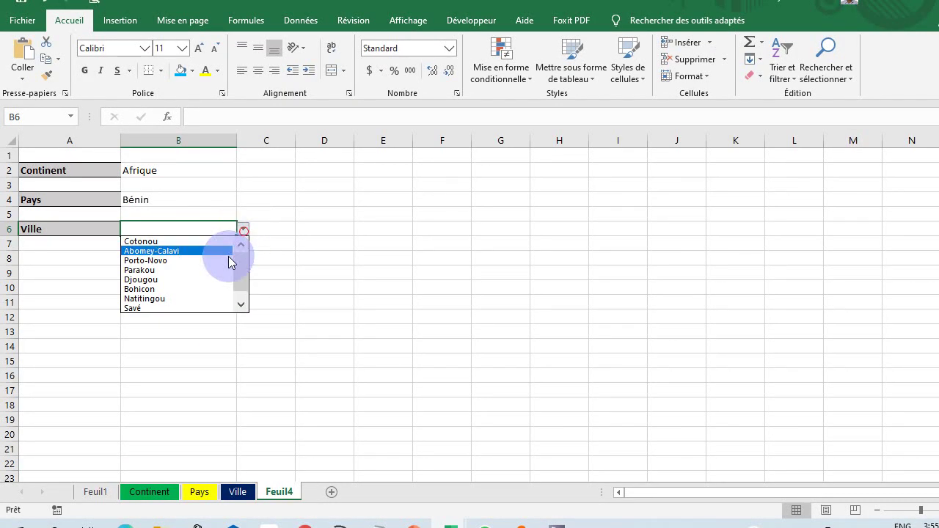
pyautogui.click(187, 289)
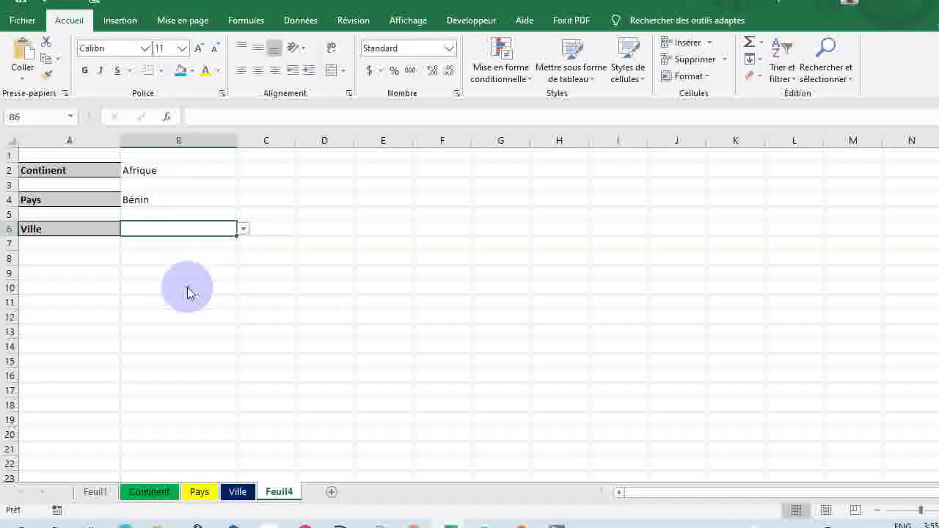
pyautogui.click(189, 170)
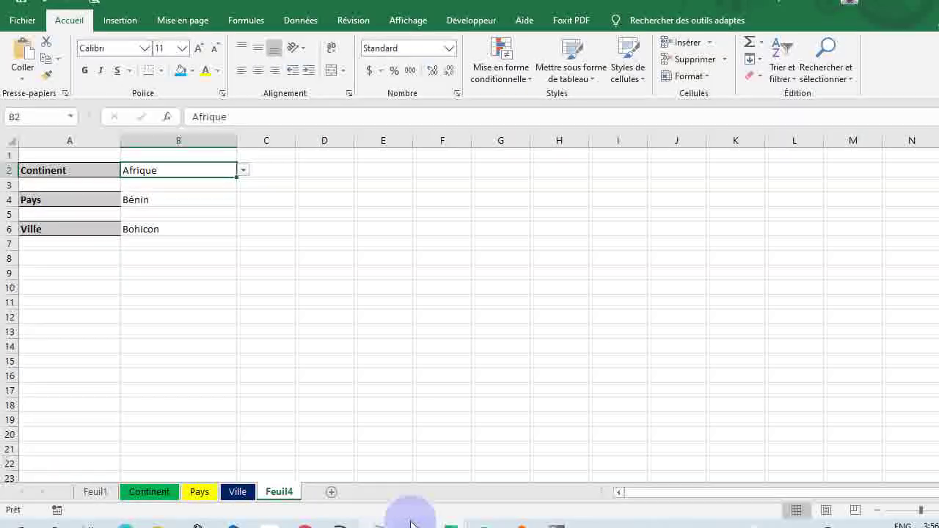
# - Switch to the Classeur3 workbook and select the Continent cell B3
pyautogui.click(450, 522)
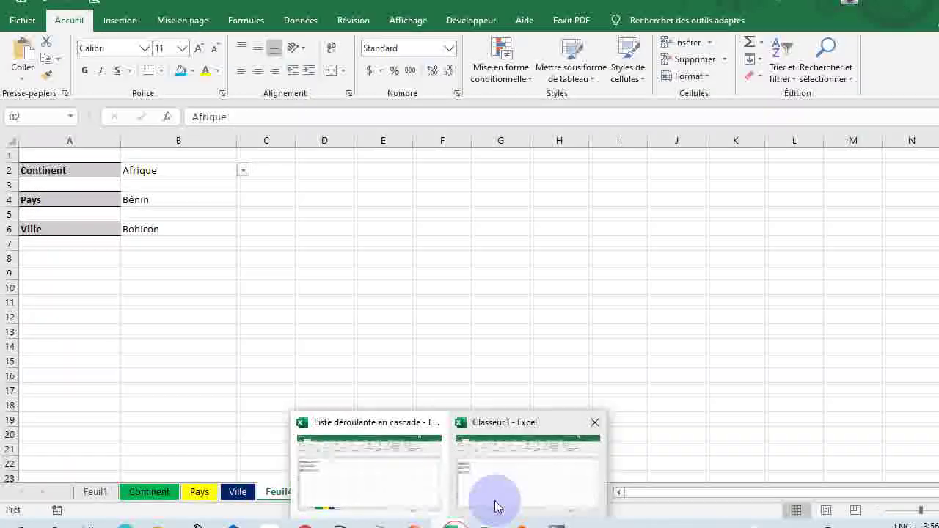
pyautogui.click(504, 487)
pyautogui.click(159, 185)
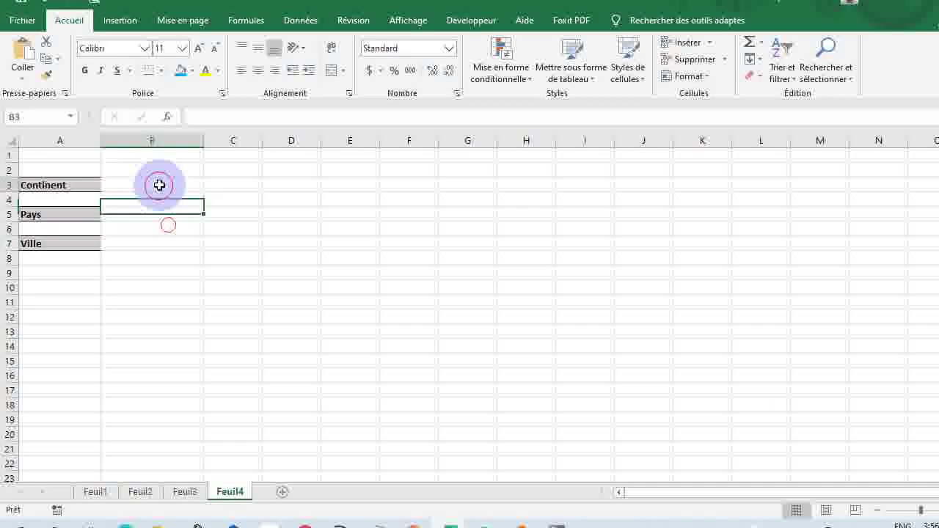
pyautogui.click(159, 243)
pyautogui.click(160, 185)
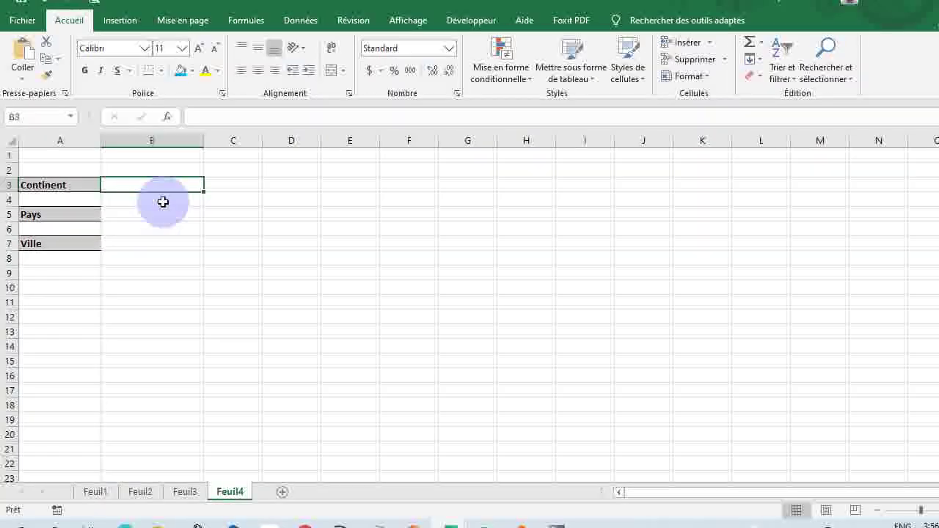
pyautogui.click(158, 259)
# - Check the Pays B5 and Ville B7 cells, then go to Feuil1's continent list
pyautogui.click(152, 211)
pyautogui.click(143, 242)
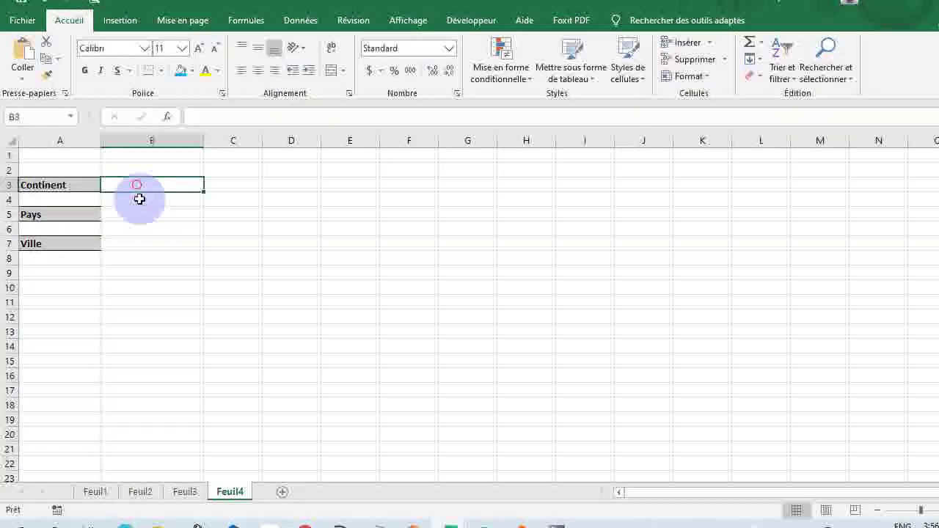
pyautogui.click(149, 245)
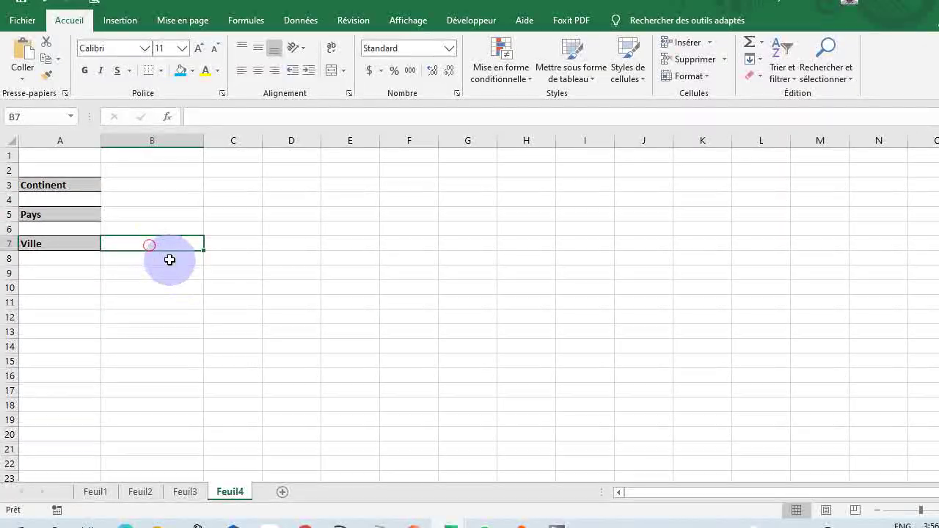
pyautogui.click(232, 303)
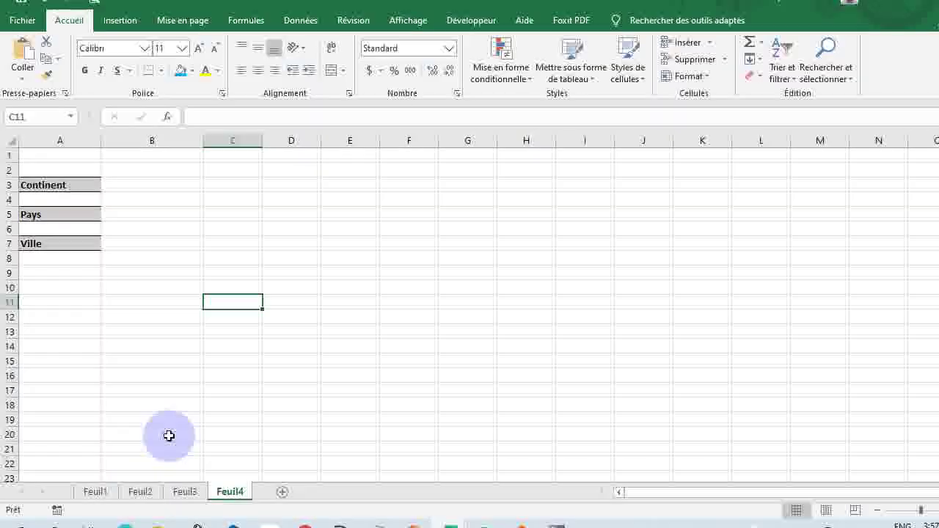
pyautogui.click(121, 185)
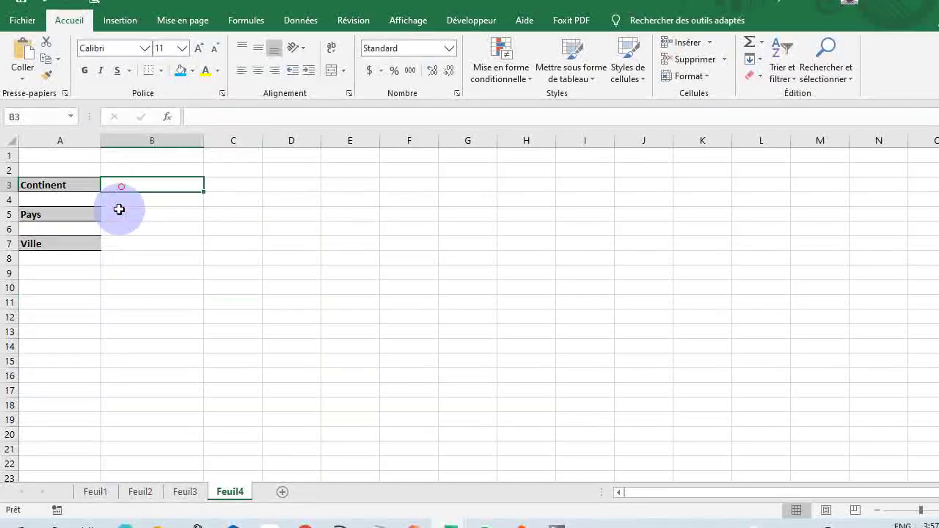
pyautogui.click(100, 491)
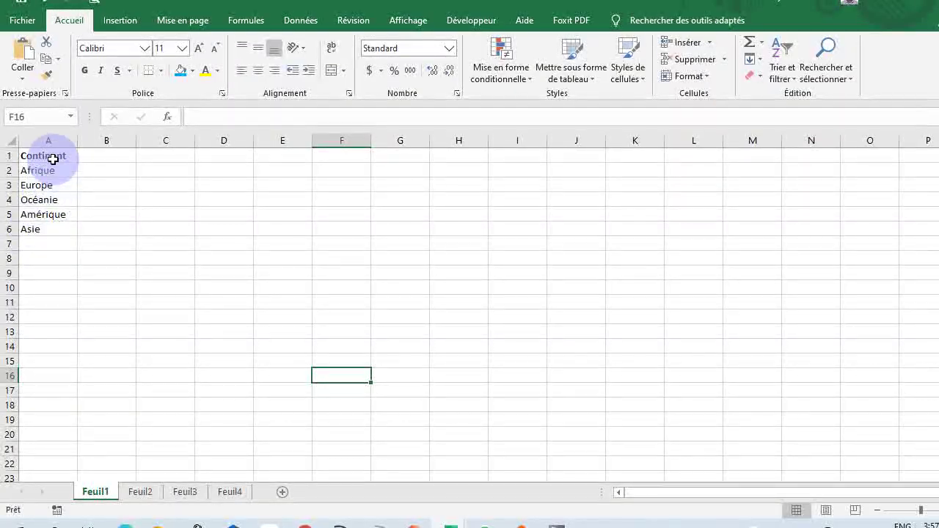
# - Copy the word 'Continent' from header cell A1 in the formula bar
pyautogui.moveTo(46, 172); pyautogui.dragTo(46, 231)
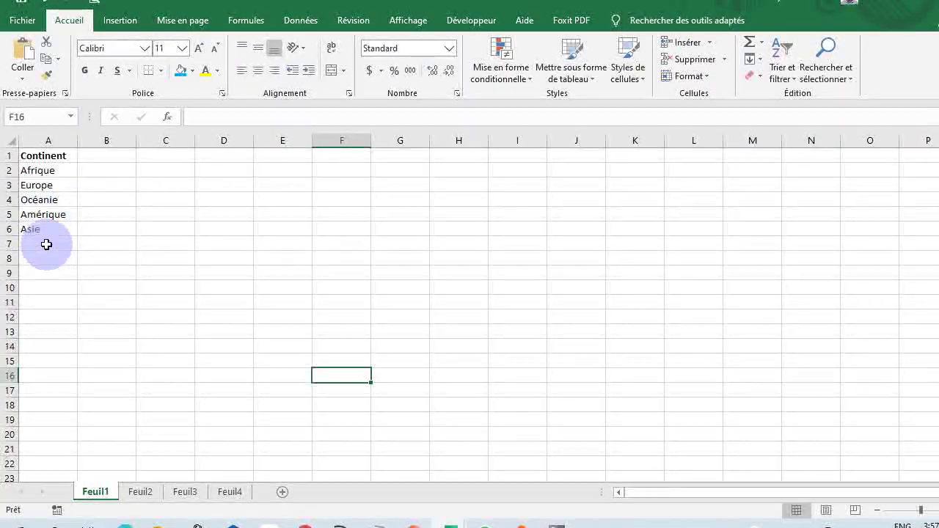
pyautogui.click(131, 226)
pyautogui.click(45, 157)
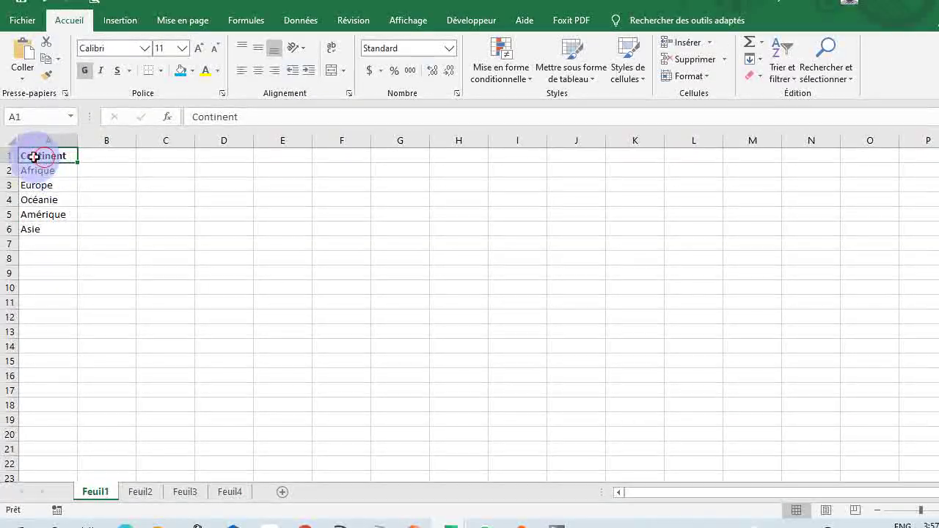
pyautogui.click(238, 116)
pyautogui.moveTo(239, 116); pyautogui.dragTo(189, 122)
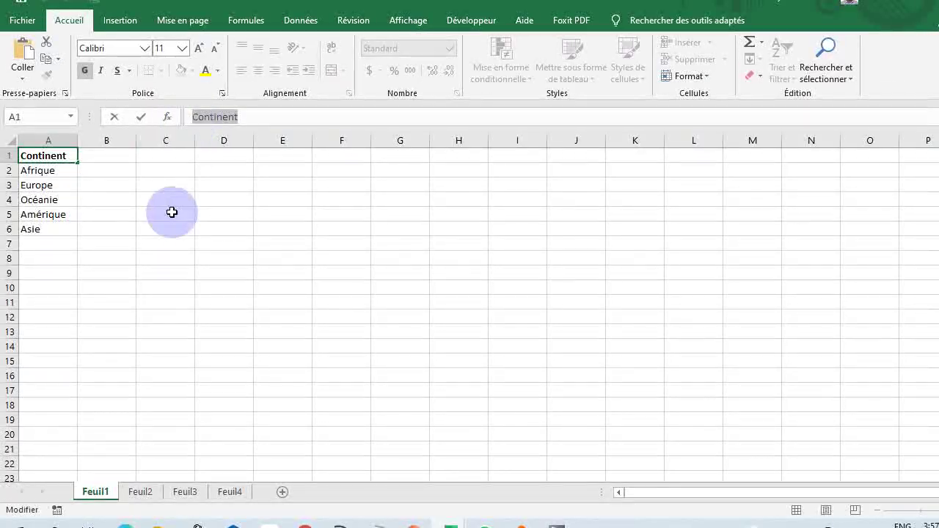
pyautogui.click(150, 232)
# - Name the continent range A2:A6 'Continent' via the Name Box and return to Feuil4
pyautogui.moveTo(50, 171); pyautogui.dragTo(58, 229)
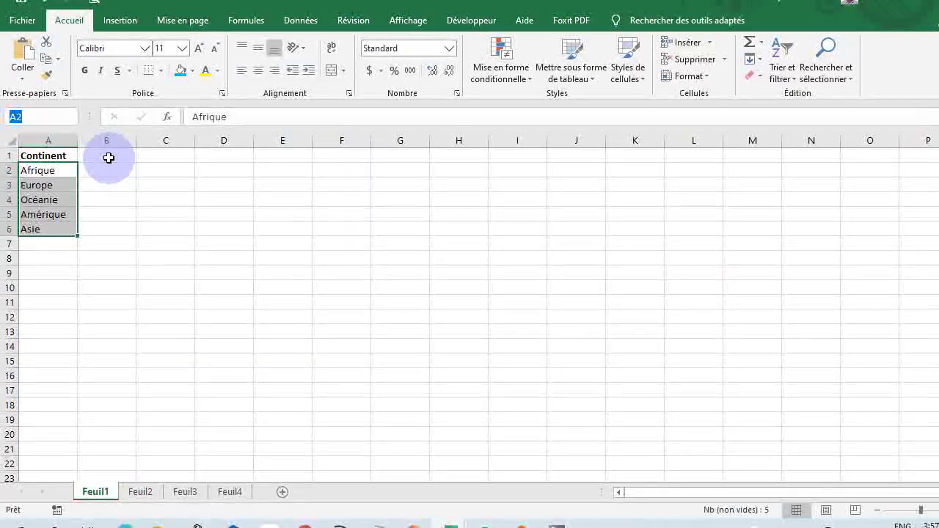
pyautogui.click(45, 171)
pyautogui.moveTo(56, 226); pyautogui.dragTo(56, 228)
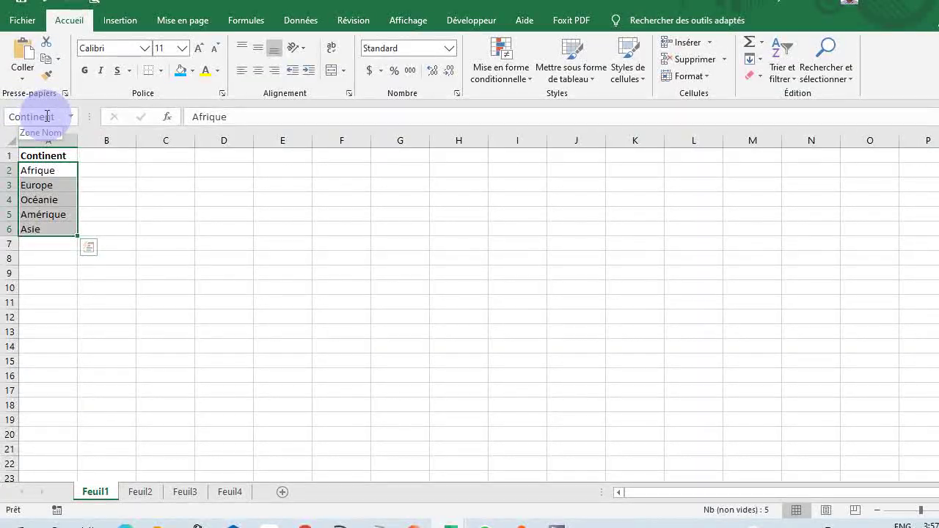
pyautogui.click(174, 242)
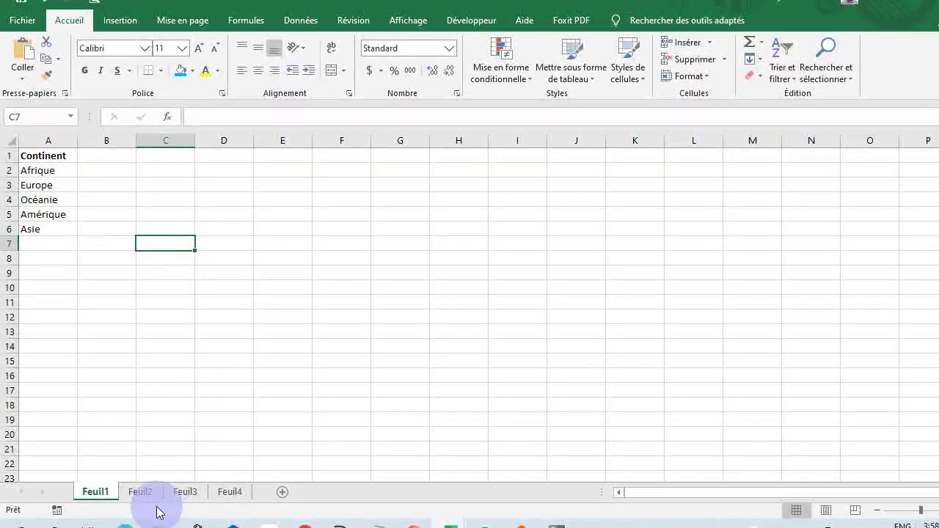
pyautogui.click(230, 492)
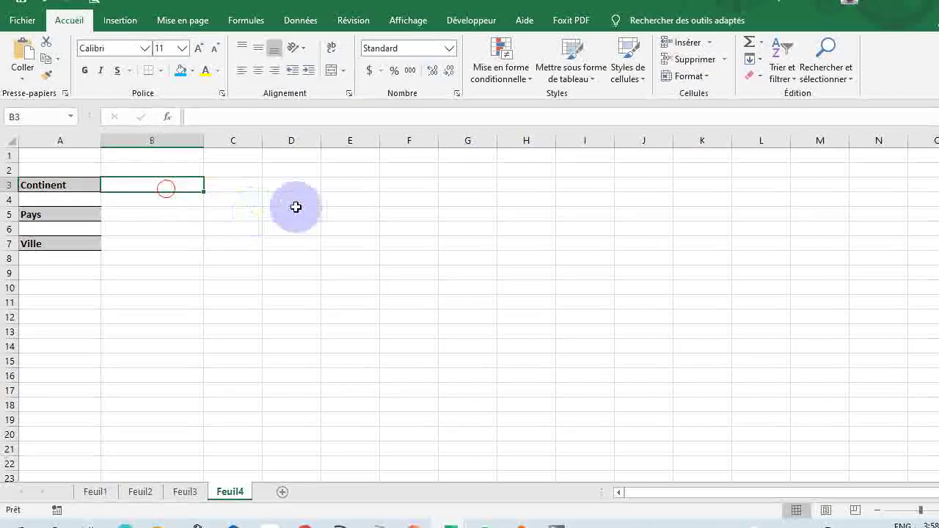
# - Give B3 List data validation with source =Continent, inserted from the defined names
pyautogui.click(301, 20)
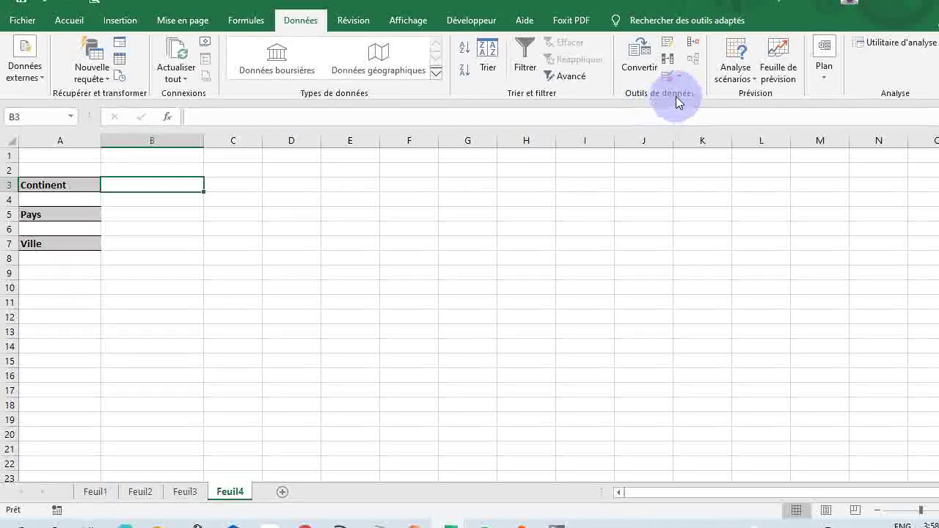
pyautogui.click(678, 76)
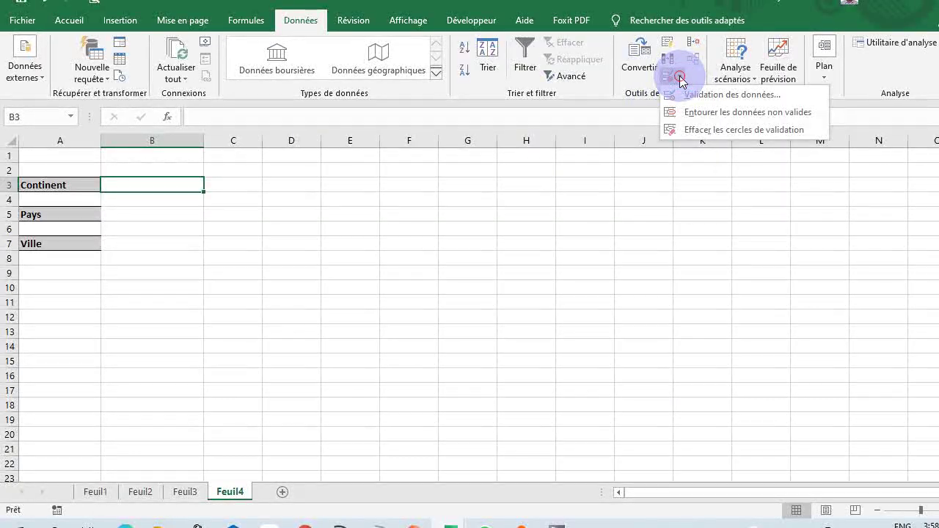
pyautogui.click(701, 97)
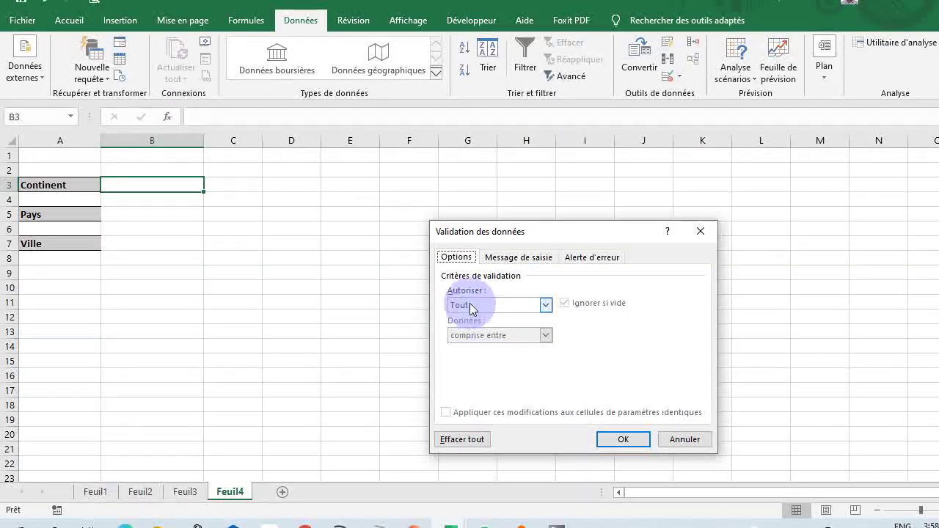
pyautogui.click(547, 304)
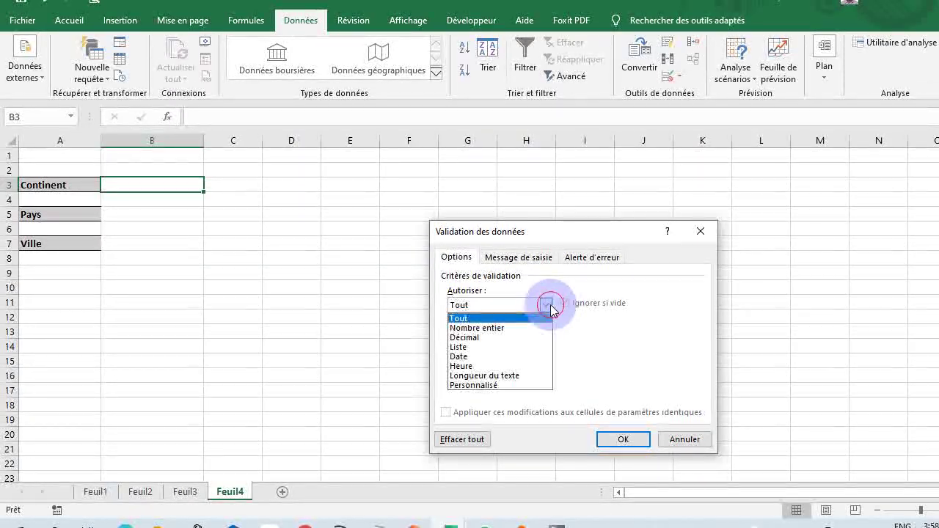
pyautogui.click(527, 348)
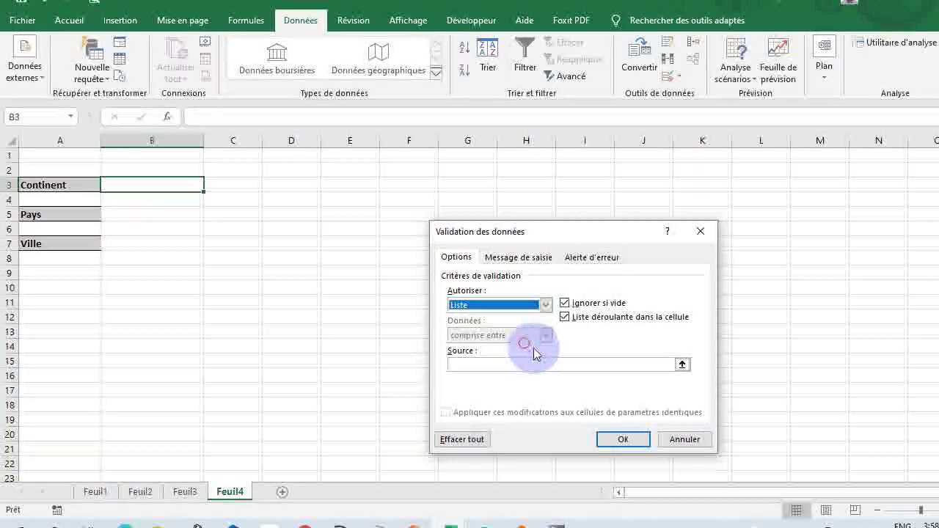
pyautogui.click(468, 361)
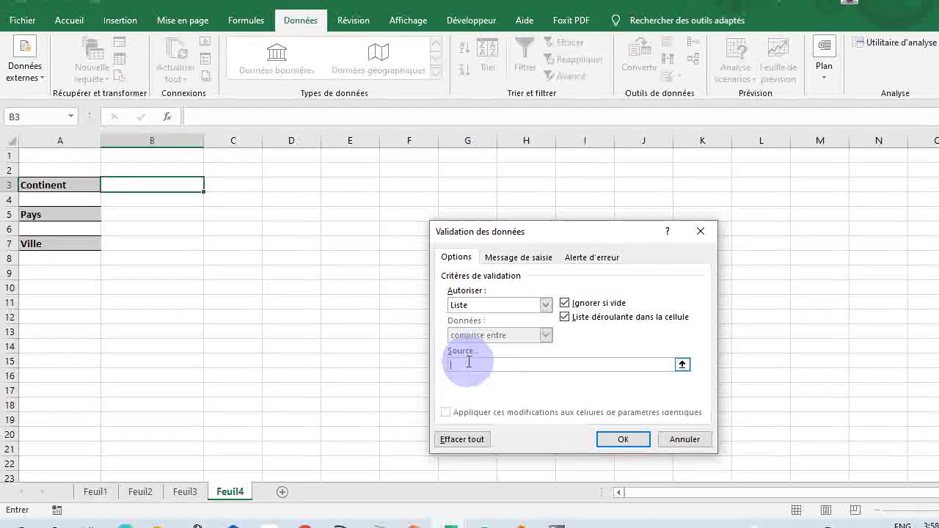
pyautogui.press('F3')
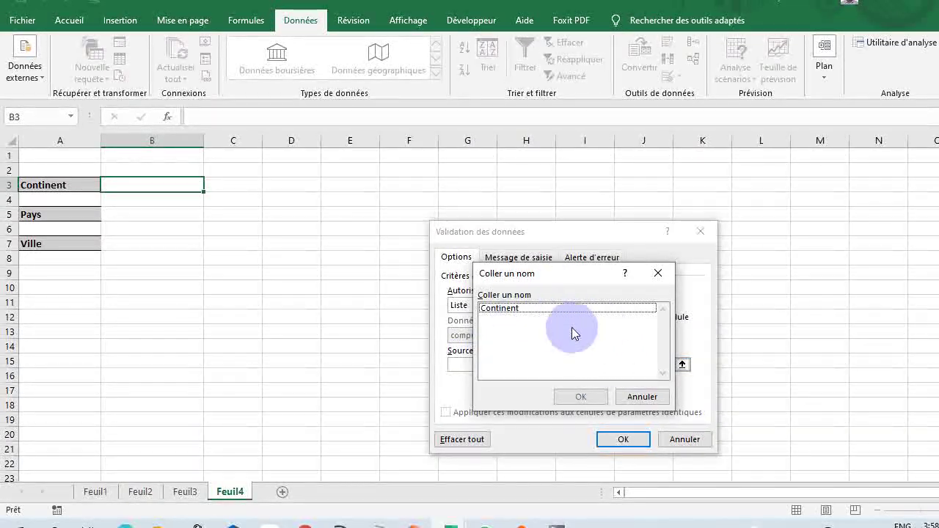
pyautogui.doubleClick(503, 310)
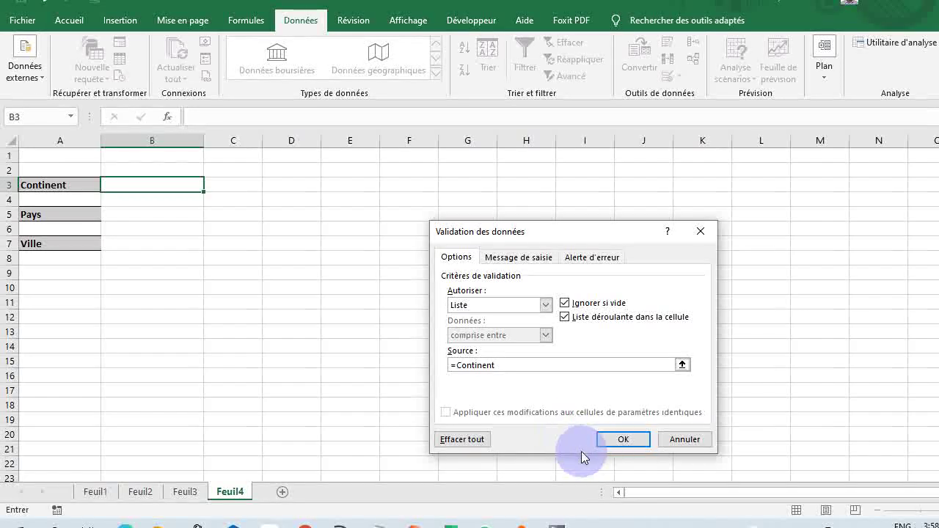
pyautogui.click(623, 441)
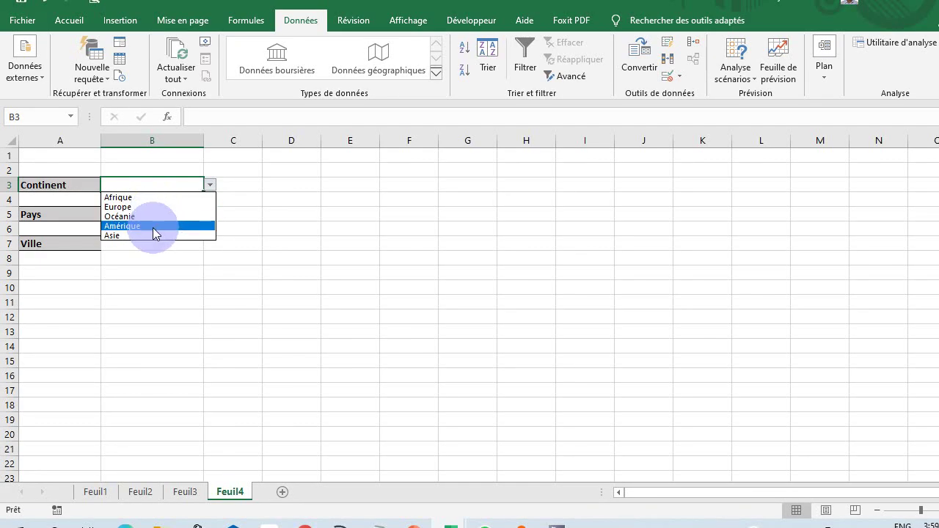
# - Test B3's drop-down of five continents, then view Feuil2 and Feuil1
pyautogui.click(298, 258)
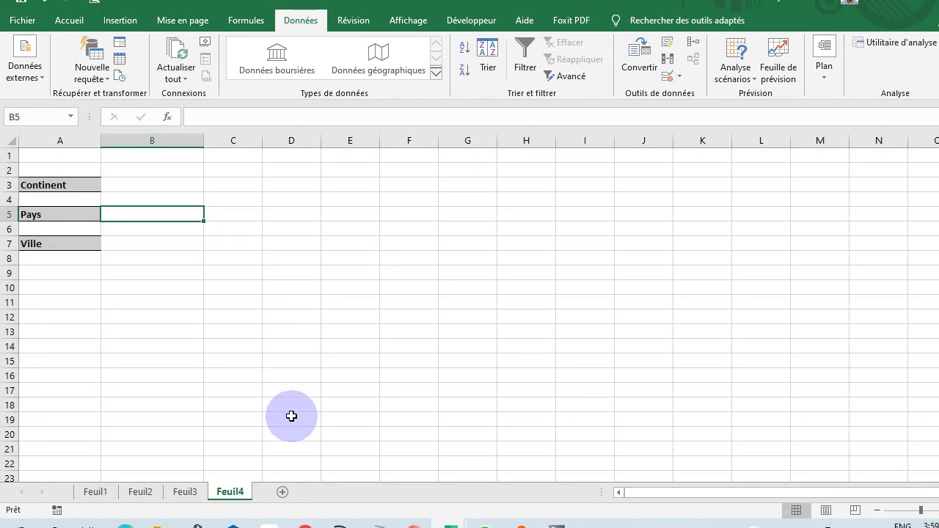
pyautogui.keyDown('ctrl'); pyautogui.click(108, 493); pyautogui.keyUp('ctrl')
pyautogui.click(150, 496)
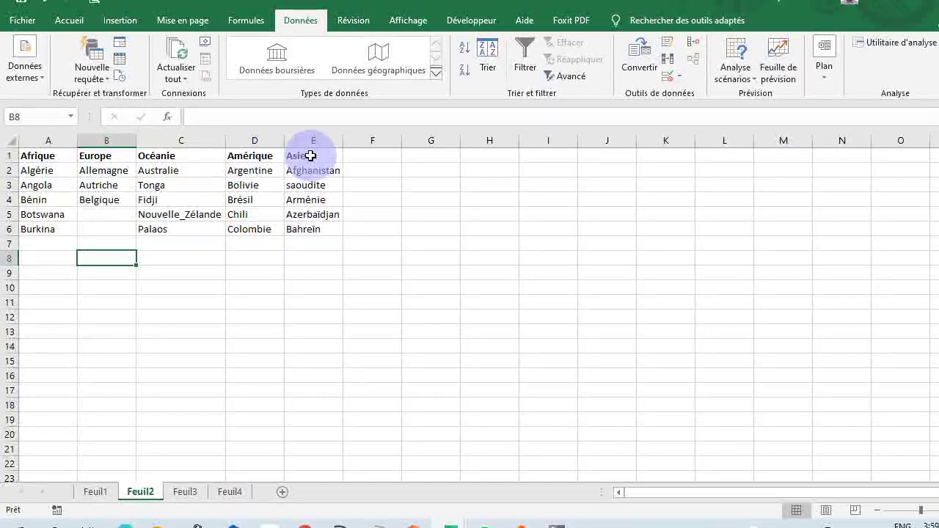
pyautogui.click(97, 490)
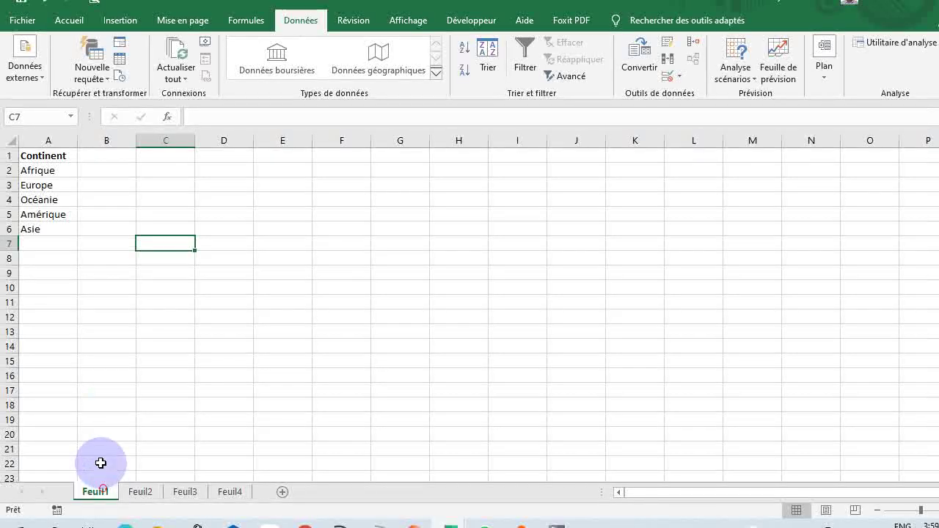
# - Copy continents A2:A6 from Feuil1 and paste them transposed into Feuil2 starting at A1
pyautogui.moveTo(33, 172); pyautogui.dragTo(33, 223)
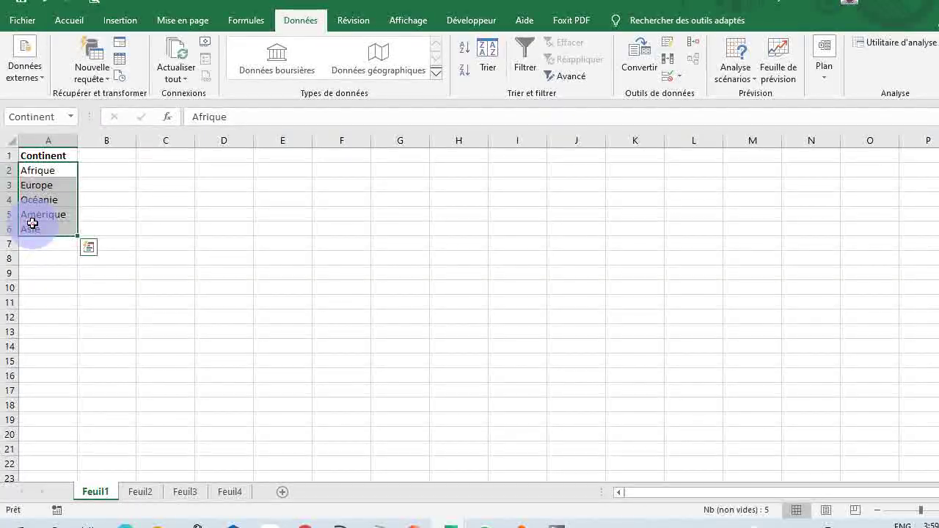
pyautogui.click(141, 491)
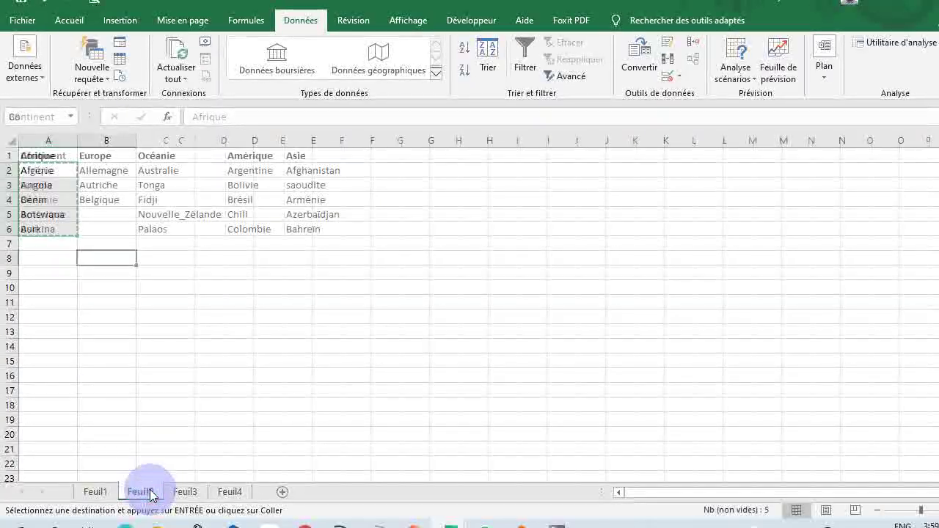
pyautogui.click(25, 159)
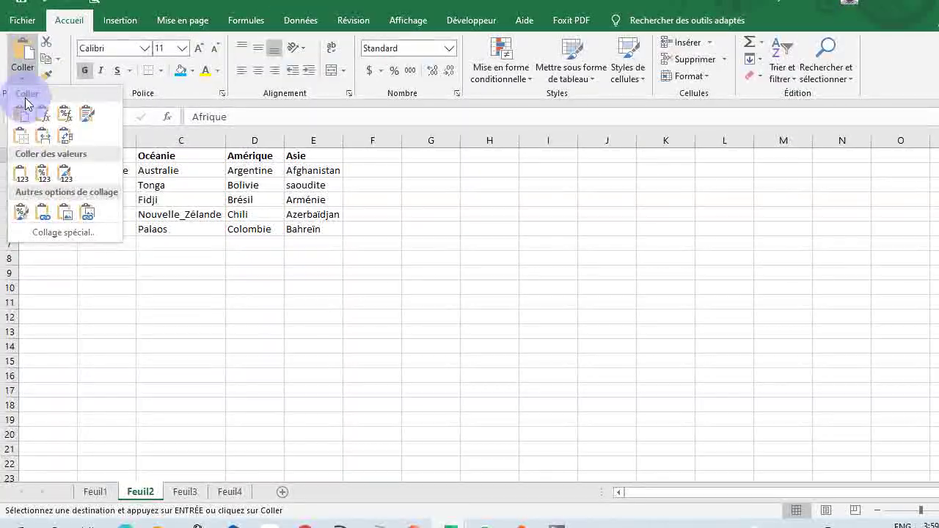
pyautogui.click(66, 139)
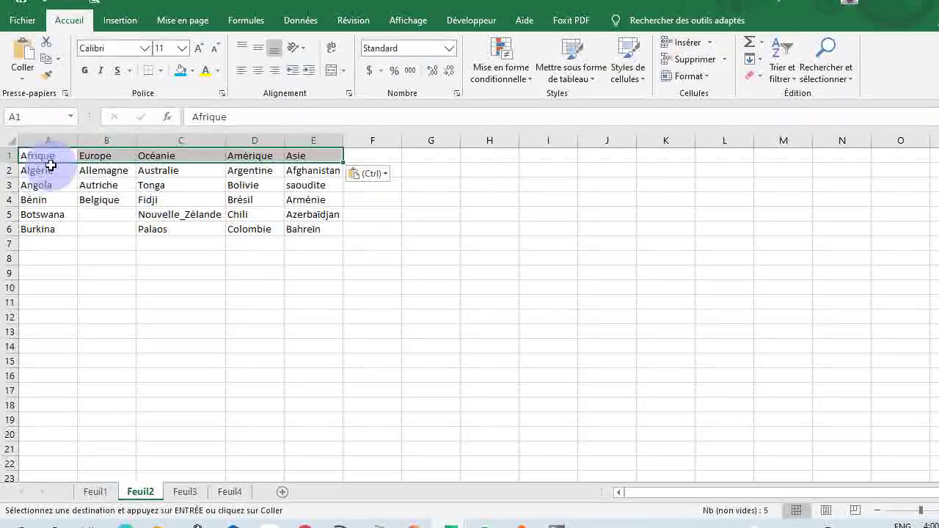
# - Compare the two sheets, then select the Afrique header cell A1 on Feuil2
pyautogui.click(103, 490)
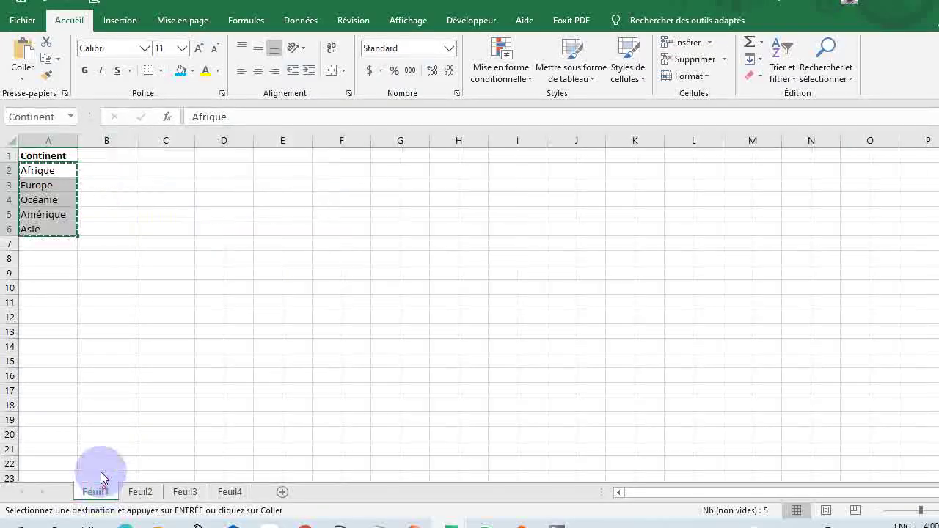
pyautogui.click(147, 493)
pyautogui.click(115, 244)
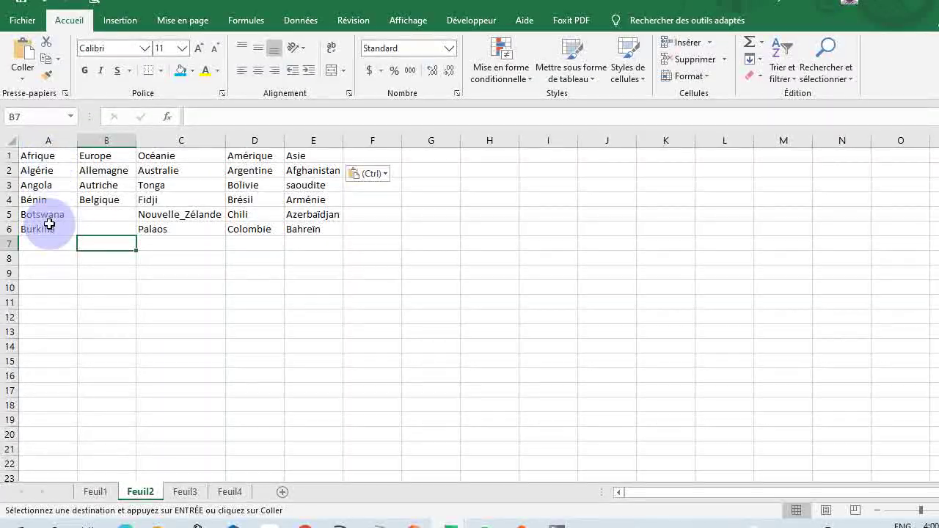
pyautogui.click(47, 155)
pyautogui.click(235, 116)
# - Name the African countries A2:A6 'Afrique' via the Name Box and verify with F3
pyautogui.moveTo(234, 116); pyautogui.dragTo(192, 117)
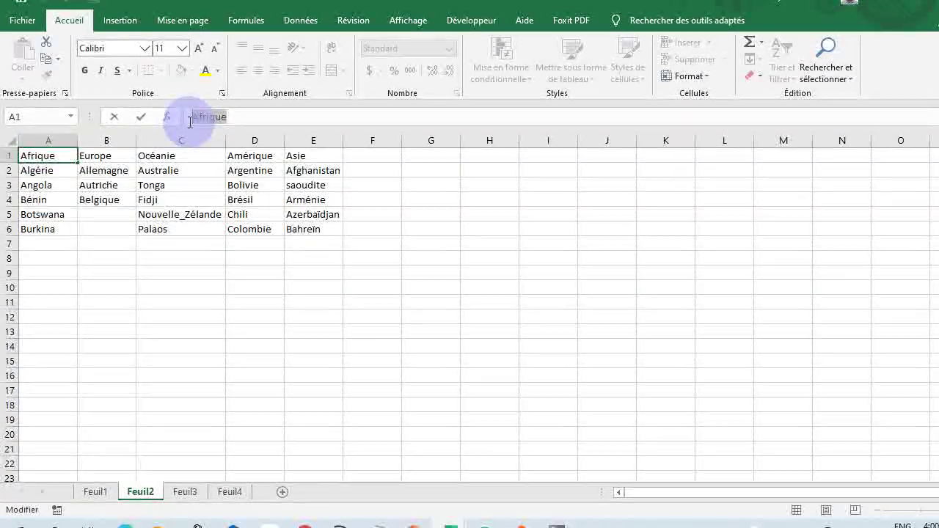
pyautogui.hotkey('ctrl', 'c')
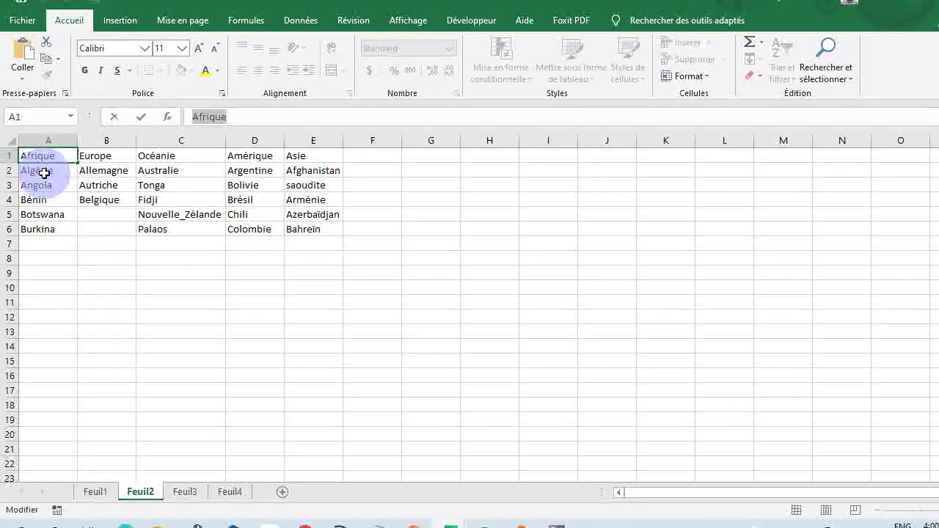
pyautogui.moveTo(44, 172); pyautogui.dragTo(46, 231)
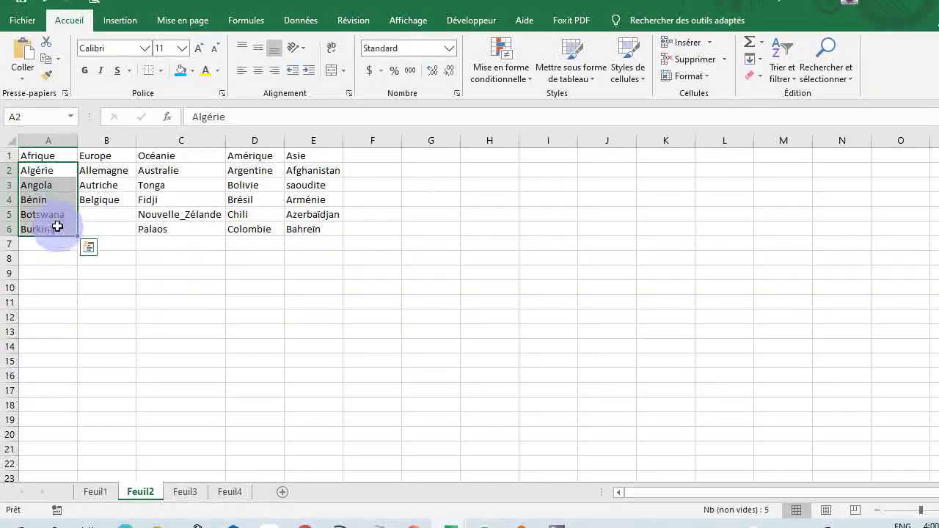
pyautogui.click(26, 117)
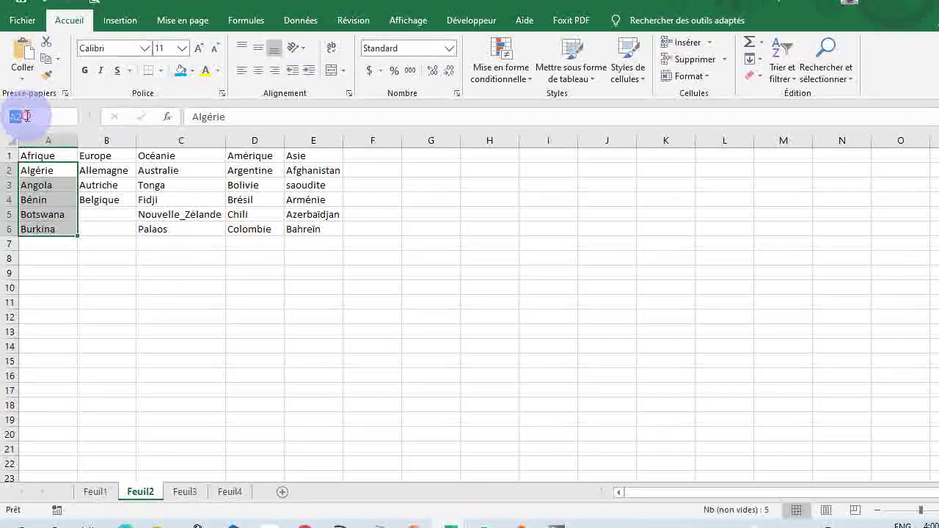
pyautogui.write('Afrique')
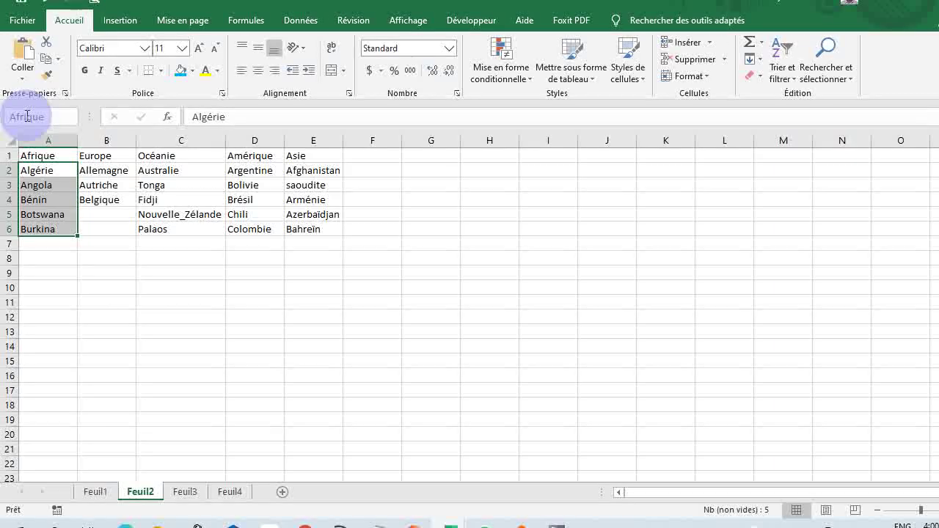
pyautogui.press('Return')
pyautogui.click(66, 289)
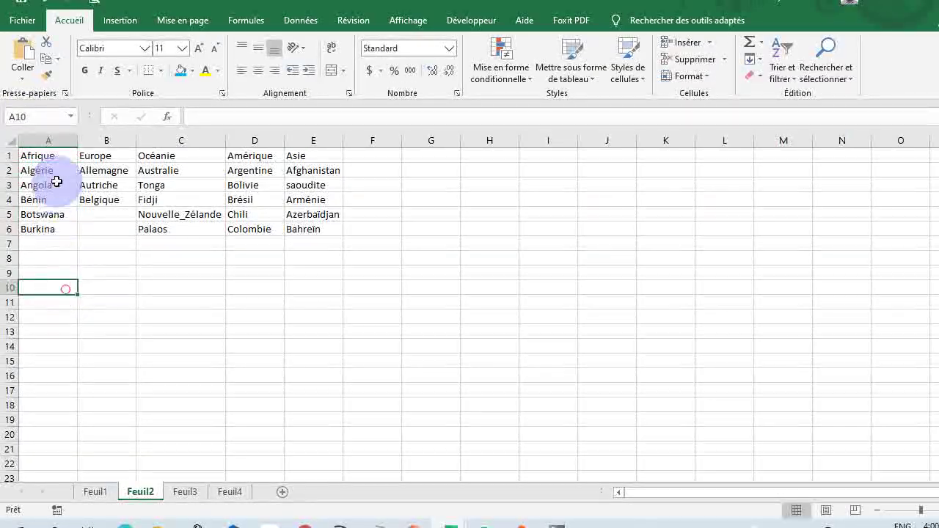
pyautogui.moveTo(52, 171); pyautogui.dragTo(57, 229)
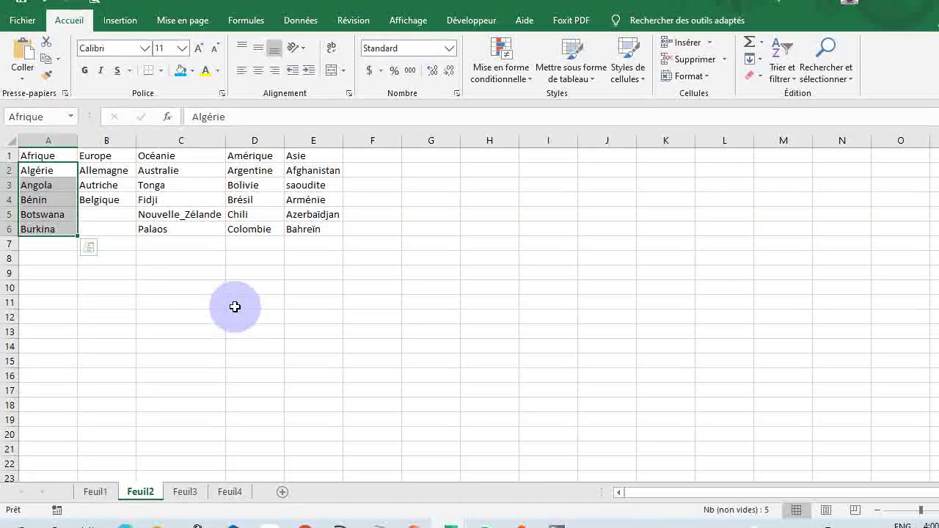
pyautogui.press('F3')
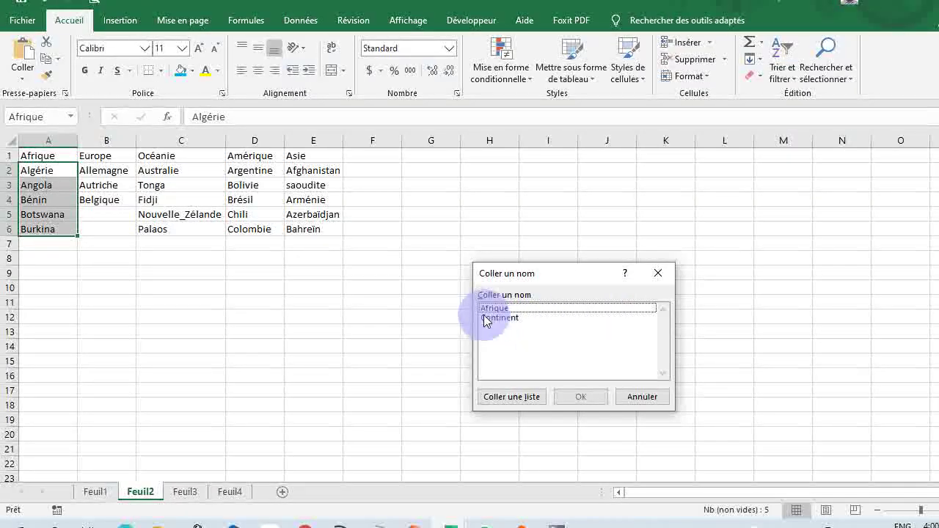
# - Name the European country list under header B1 'Europe'
pyautogui.click(642, 397)
pyautogui.click(253, 333)
pyautogui.click(101, 156)
pyautogui.moveTo(228, 117); pyautogui.dragTo(188, 124)
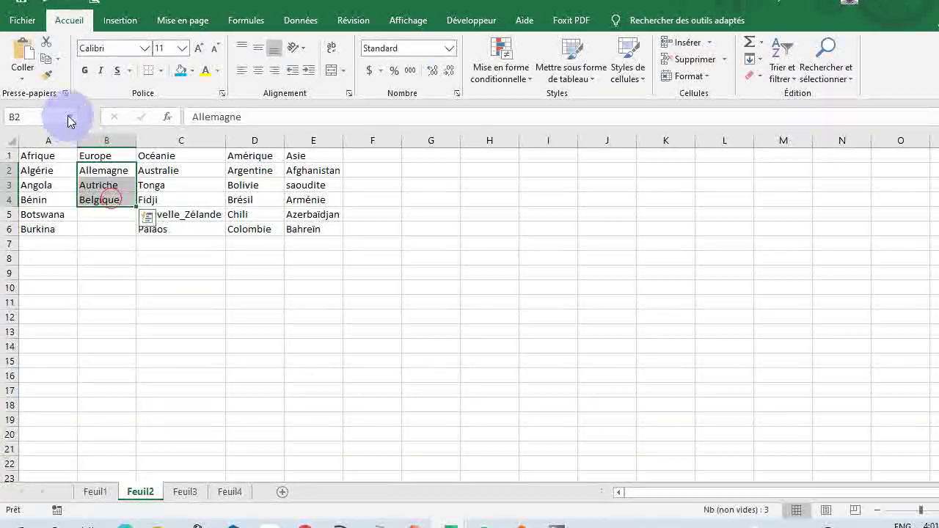
pyautogui.click(35, 115)
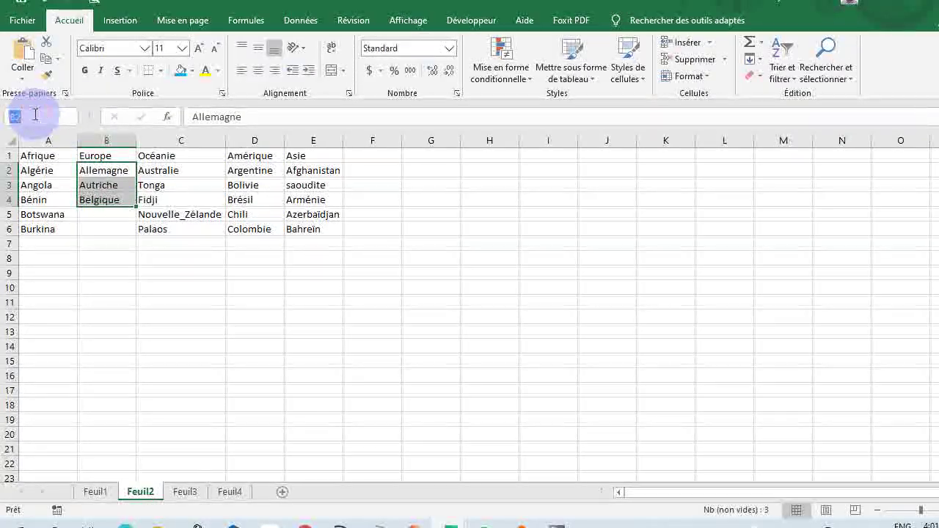
pyautogui.write('Europe')
pyautogui.press('Return')
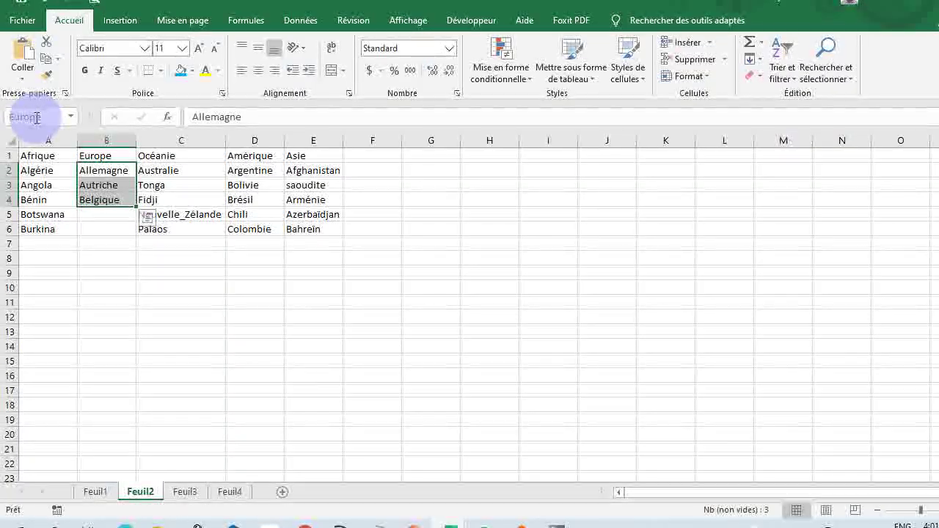
pyautogui.click(246, 271)
# - Name the Océanie country list C2:C6 'Océanie', then return to Feuil4
pyautogui.click(181, 156)
pyautogui.doubleClick(188, 118)
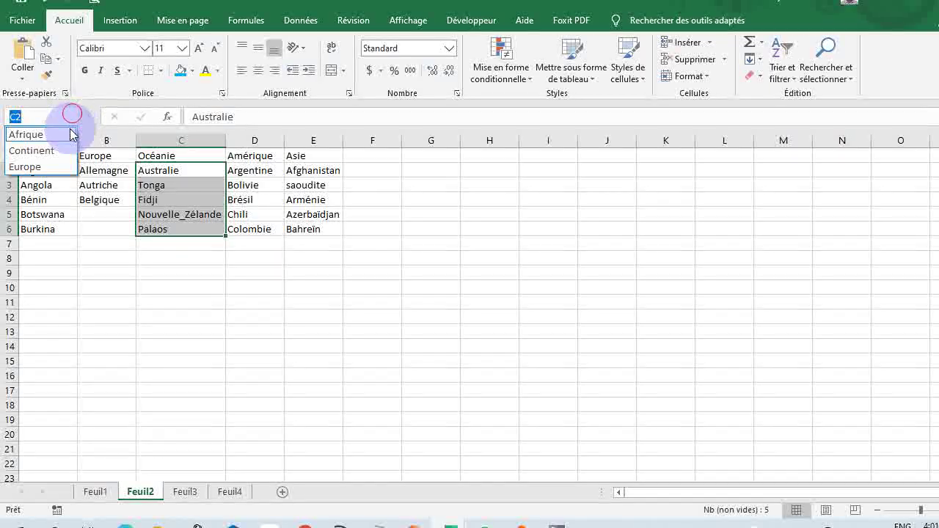
pyautogui.write('Océanie')
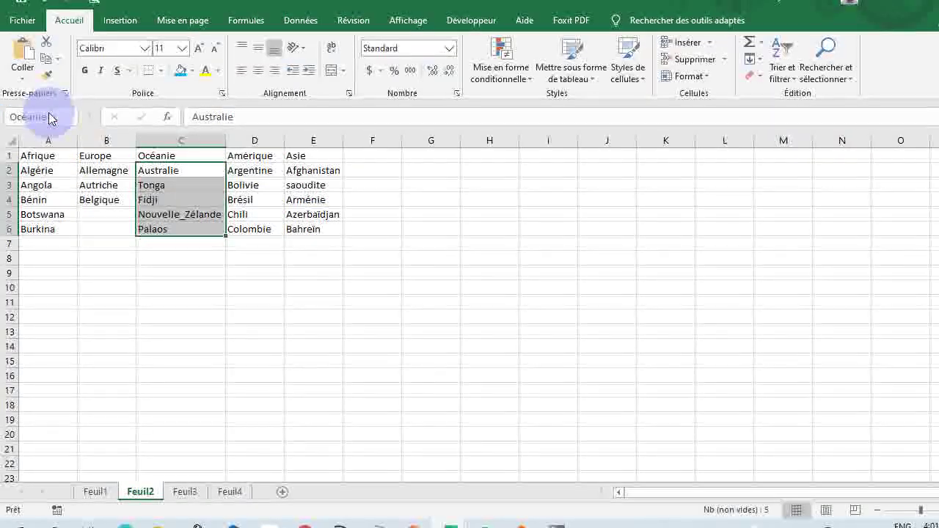
pyautogui.press('Return')
pyautogui.click(253, 303)
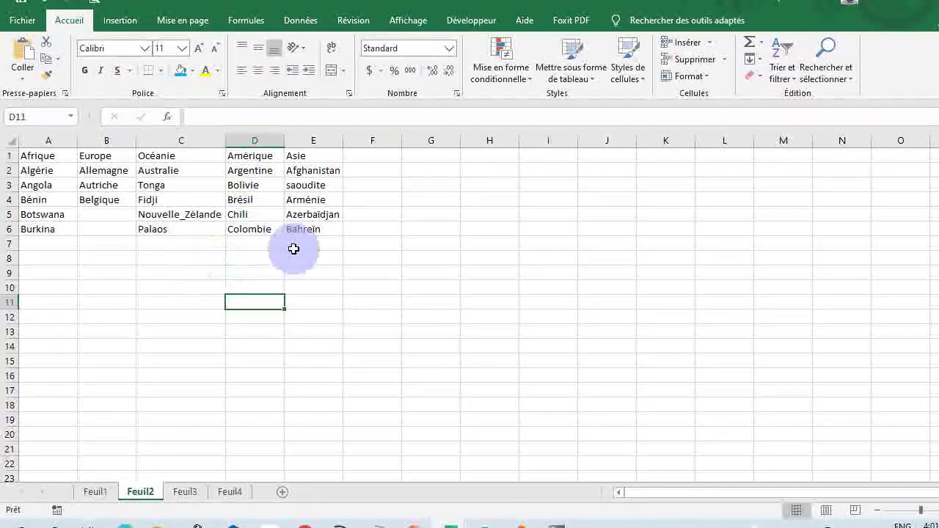
pyautogui.click(171, 286)
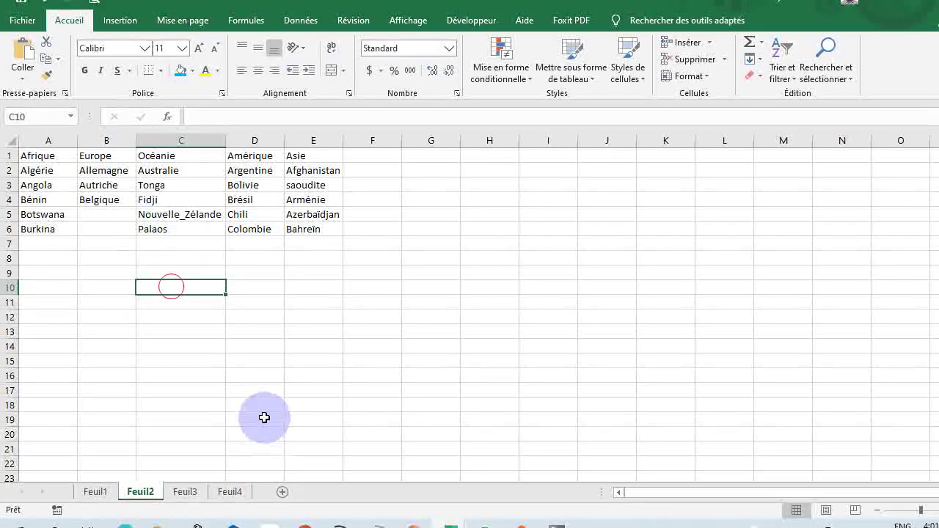
pyautogui.click(234, 493)
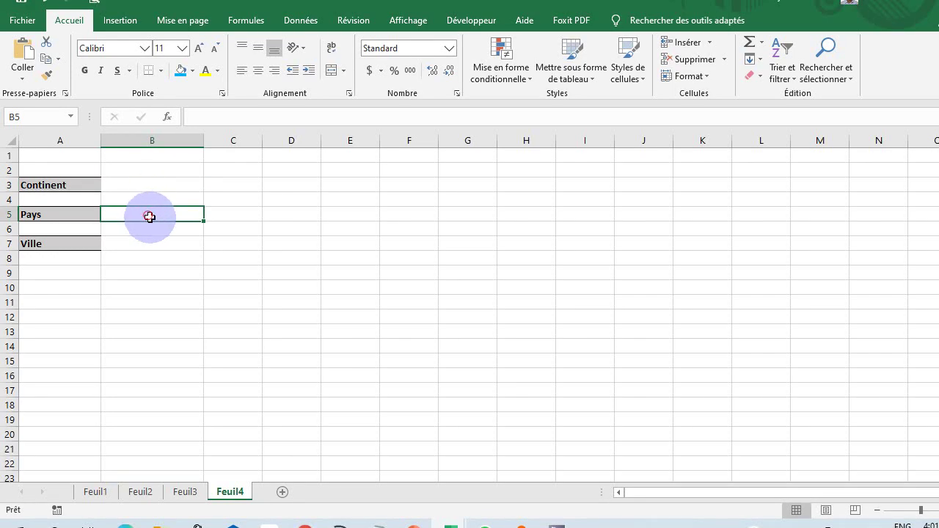
# - Select Pays cell B5 and set its data validation to allow a List
pyautogui.click(147, 215)
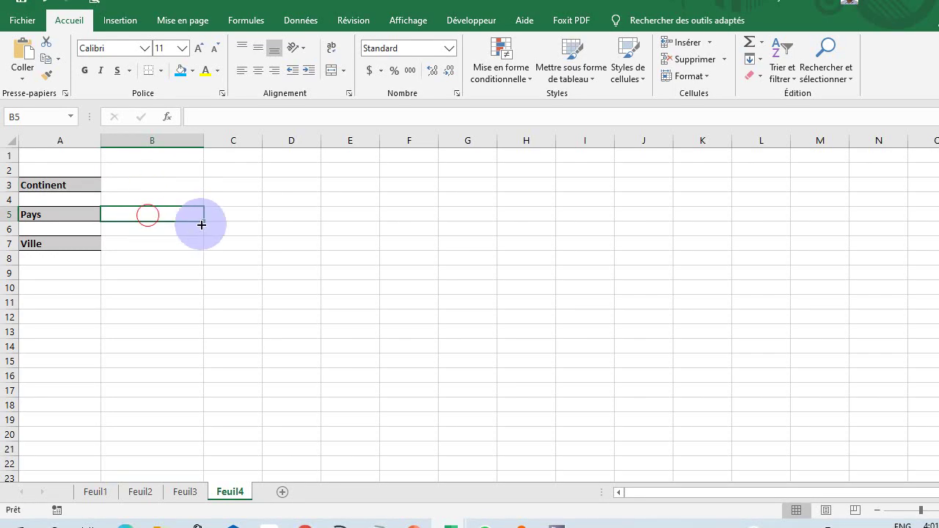
pyautogui.click(153, 215)
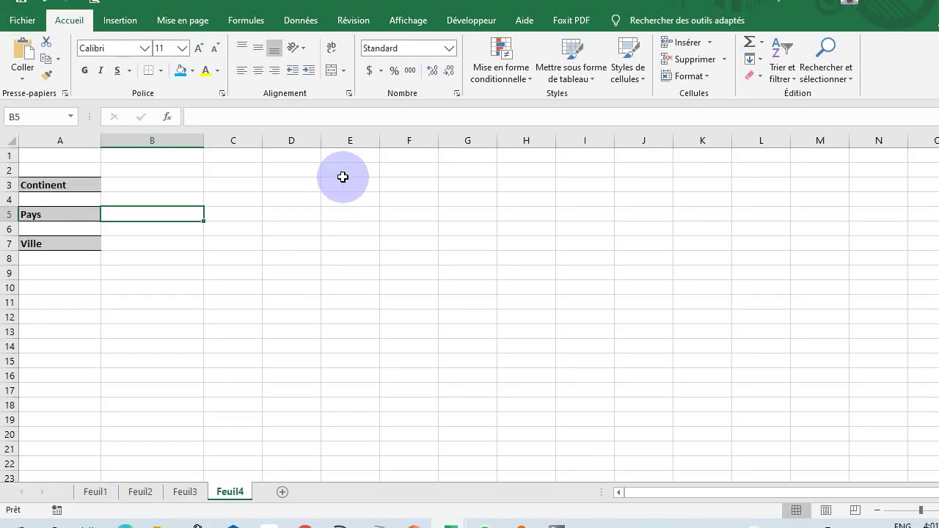
pyautogui.click(308, 23)
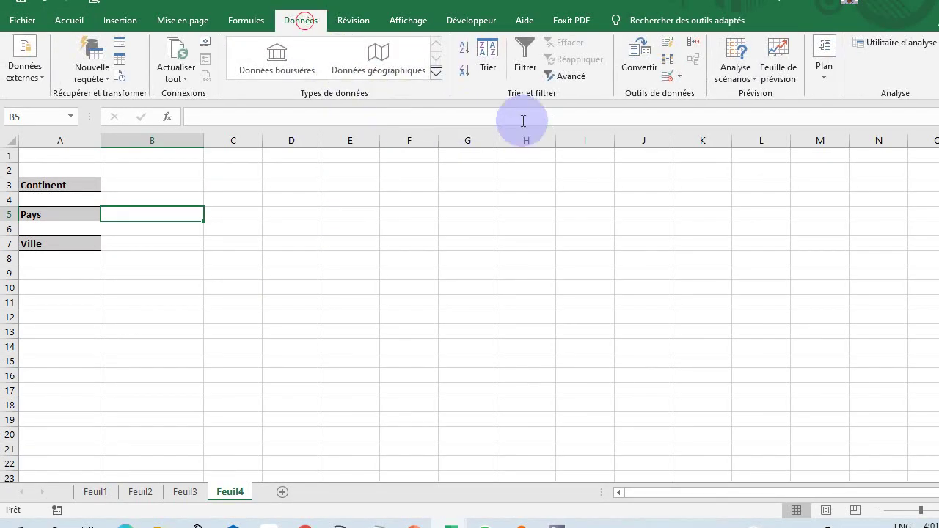
pyautogui.click(681, 78)
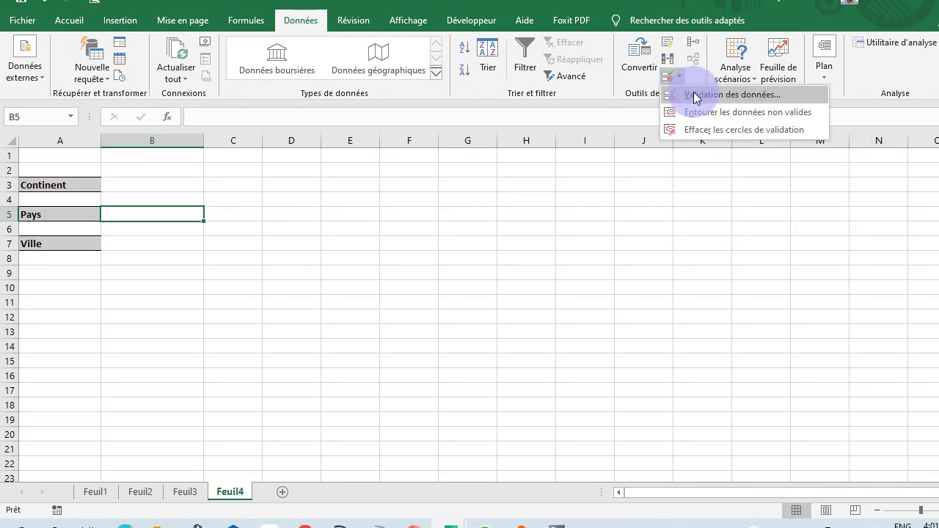
pyautogui.click(694, 94)
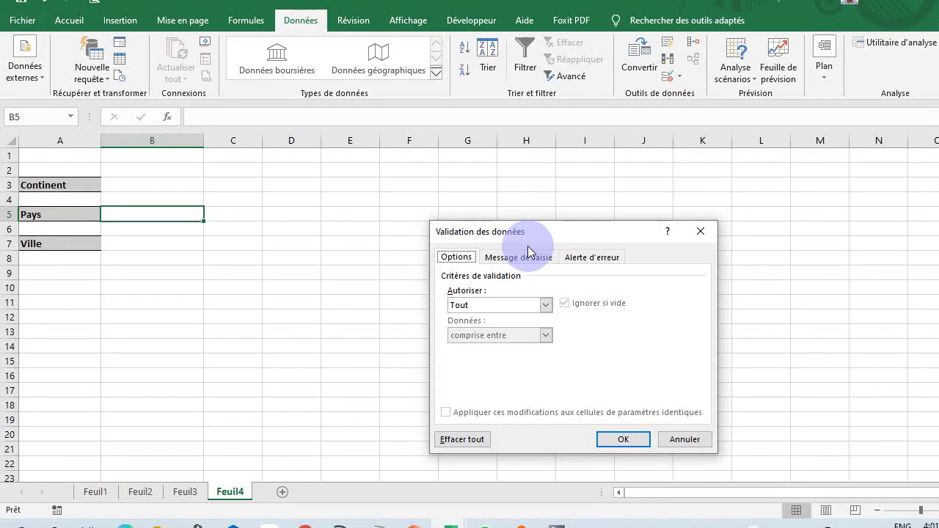
pyautogui.click(548, 306)
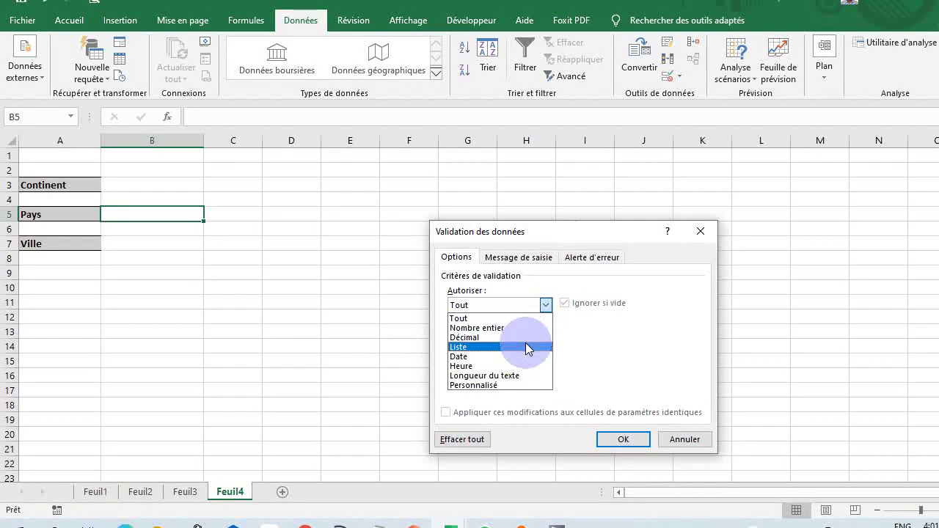
pyautogui.click(477, 347)
# - Set the list source to =indirect($B$3) and keep it despite the error warning
pyautogui.click(506, 364)
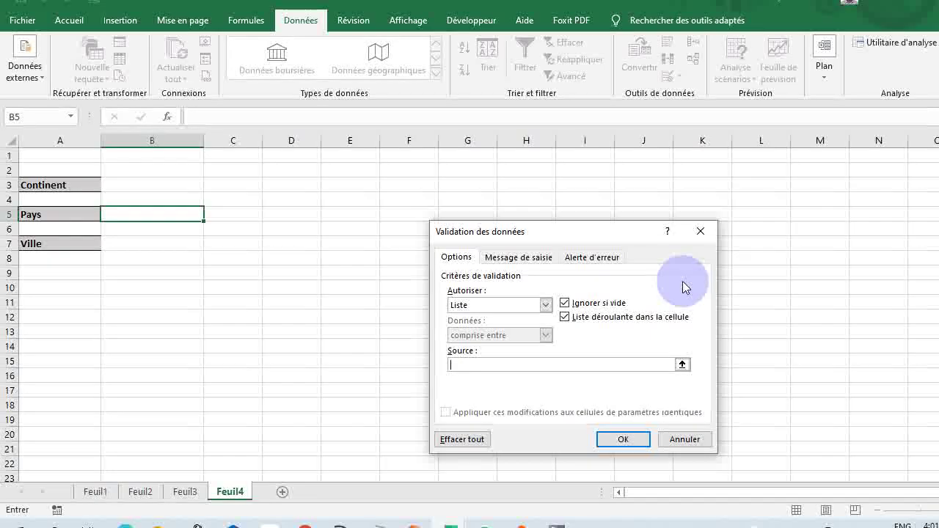
pyautogui.write('=')
pyautogui.write('ind')
pyautogui.write('irect(')
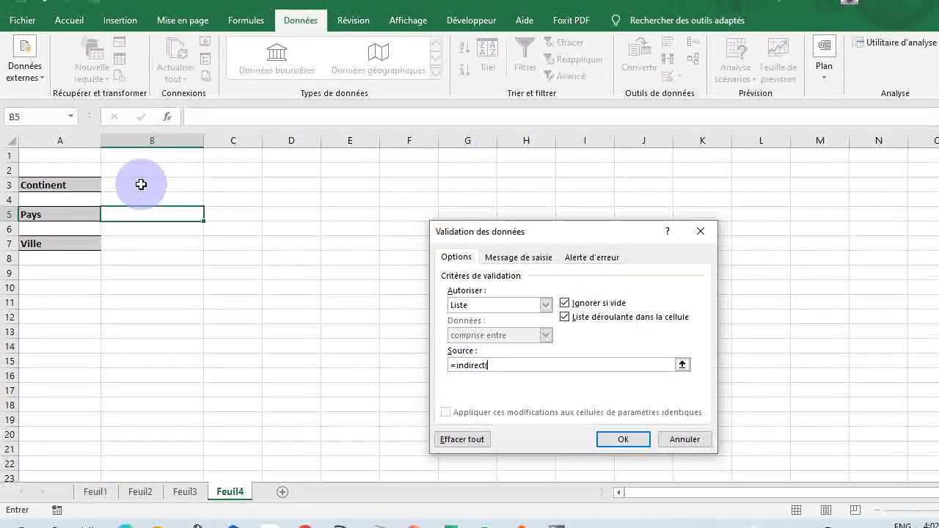
pyautogui.click(141, 184)
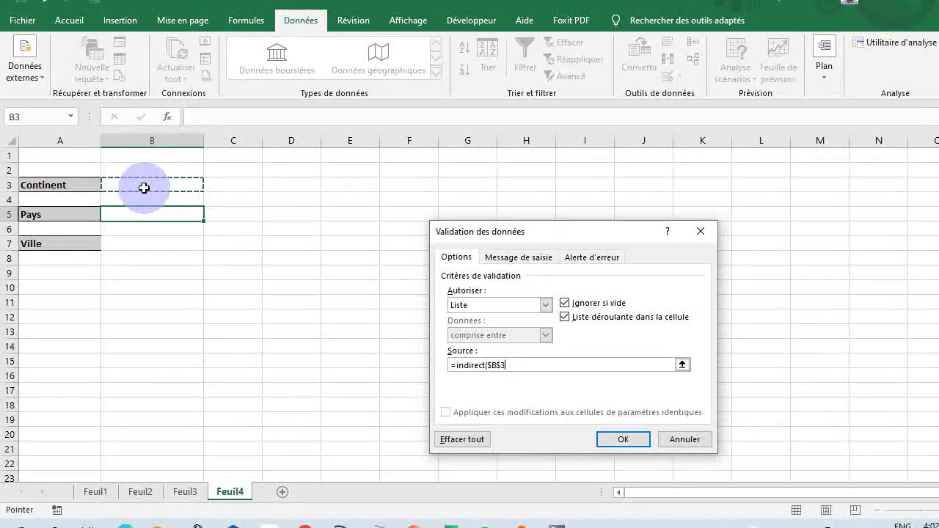
pyautogui.write(')')
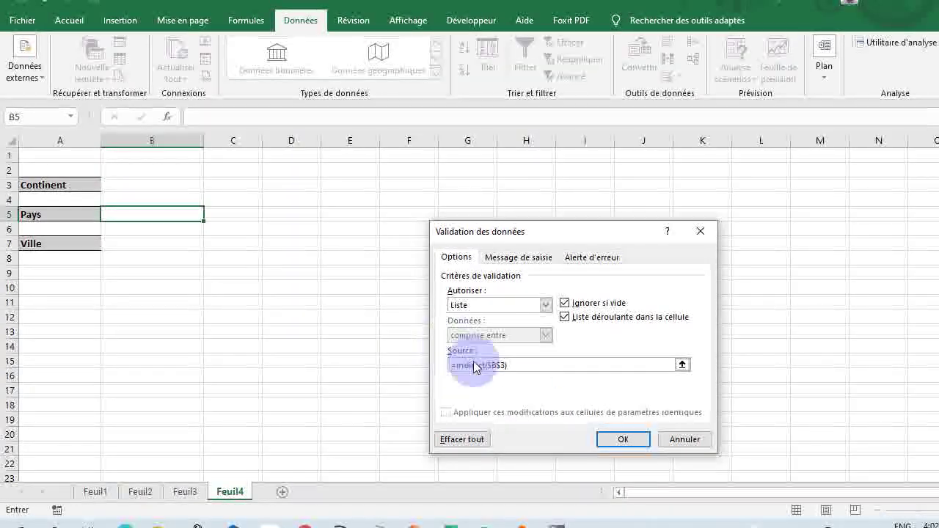
pyautogui.click(638, 445)
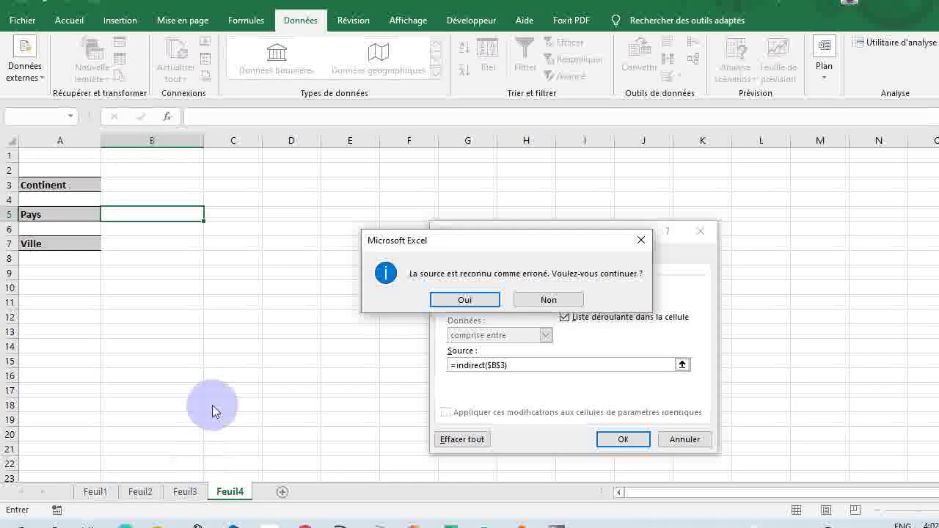
pyautogui.click(467, 301)
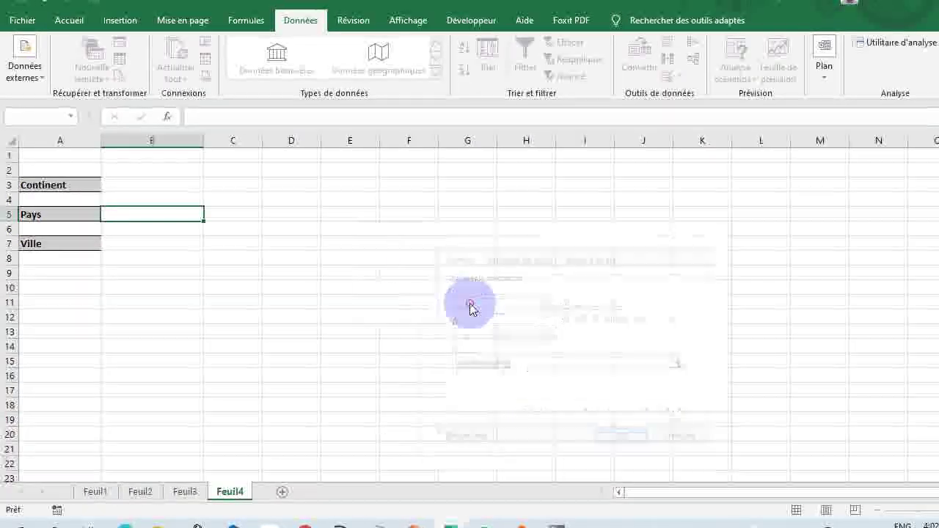
# - Choose Afrique in B3 and check that B5's list shows African countries
pyautogui.click(164, 185)
pyautogui.click(210, 186)
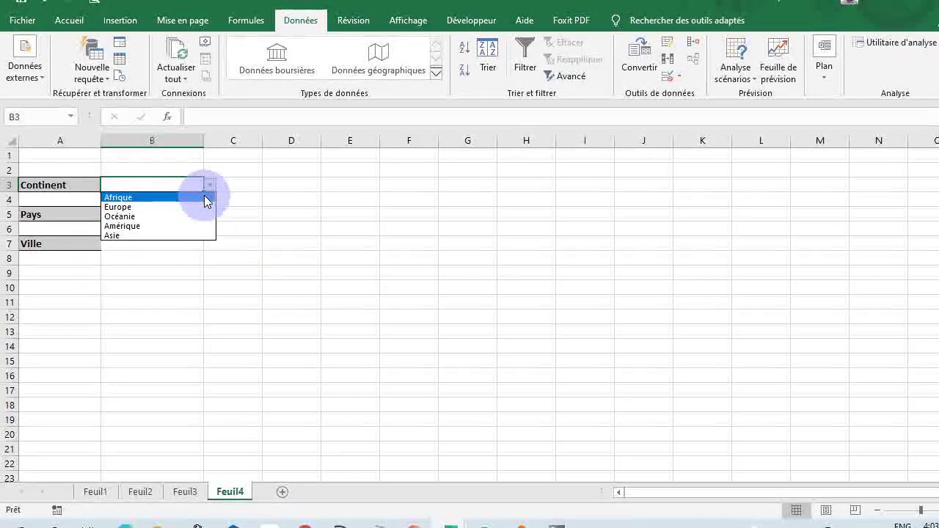
pyautogui.click(205, 199)
pyautogui.click(173, 212)
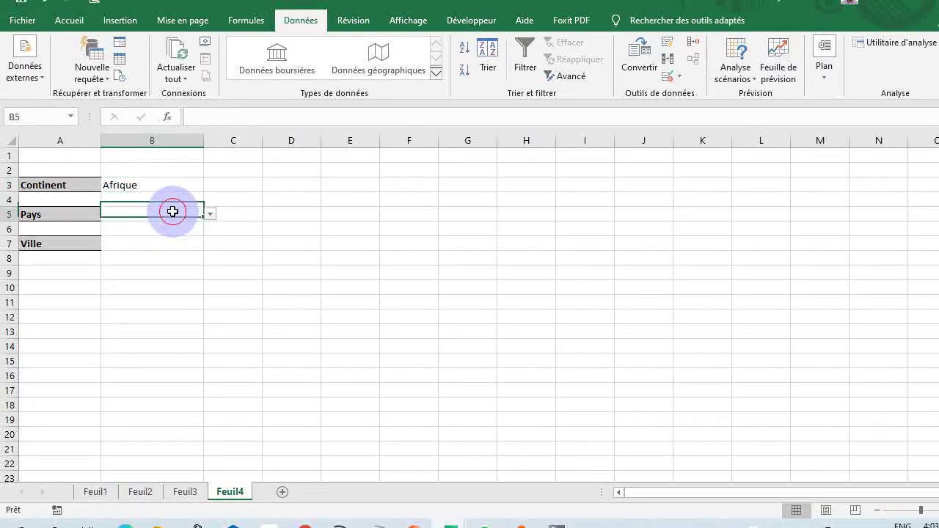
pyautogui.click(212, 215)
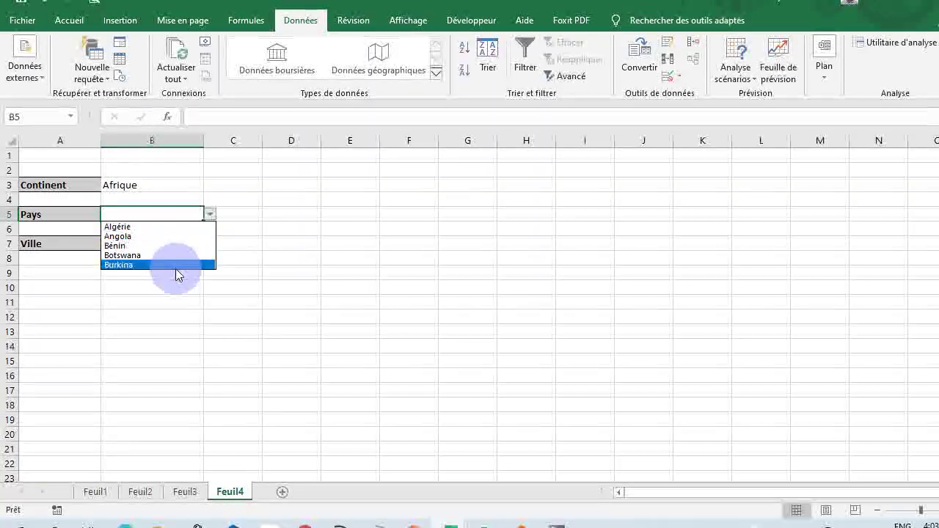
pyautogui.click(178, 310)
# - Change B3 to Asie, review Feuil2's lists, then select B5 and B7 on Feuil4
pyautogui.click(169, 189)
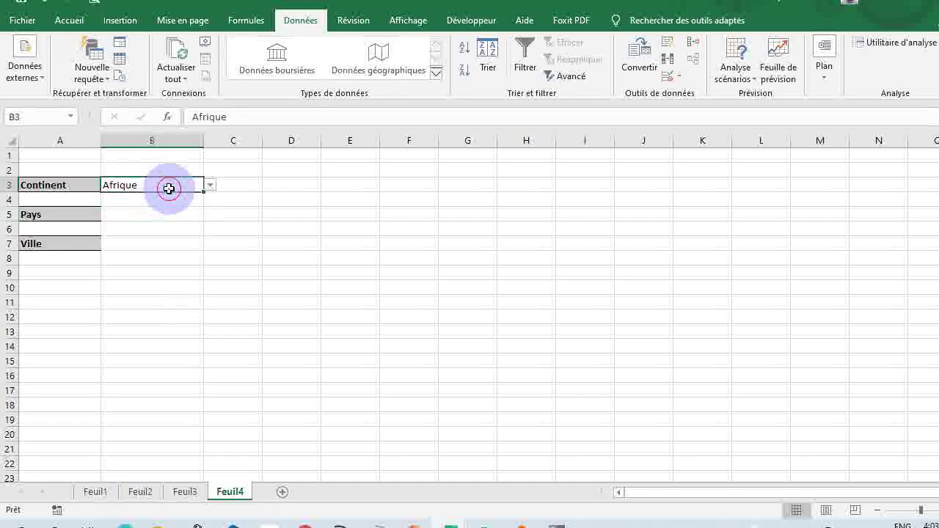
pyautogui.click(210, 185)
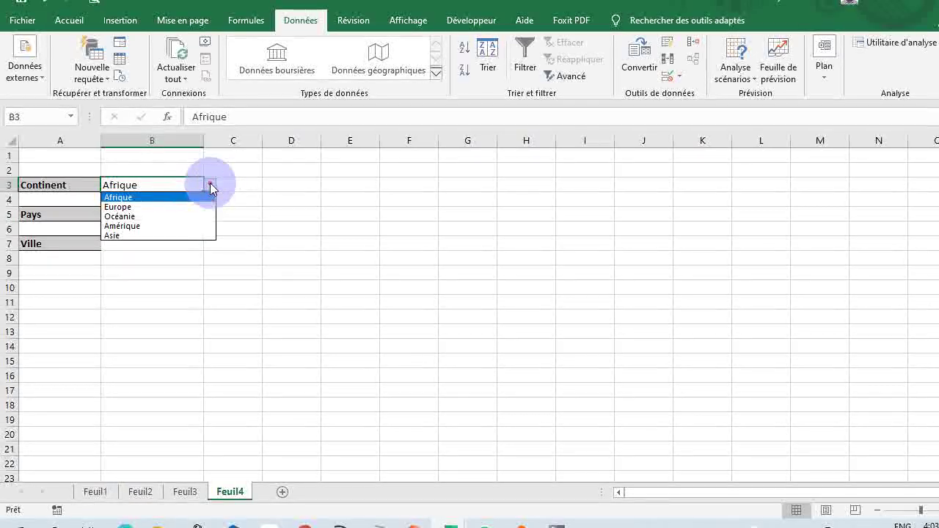
pyautogui.click(203, 234)
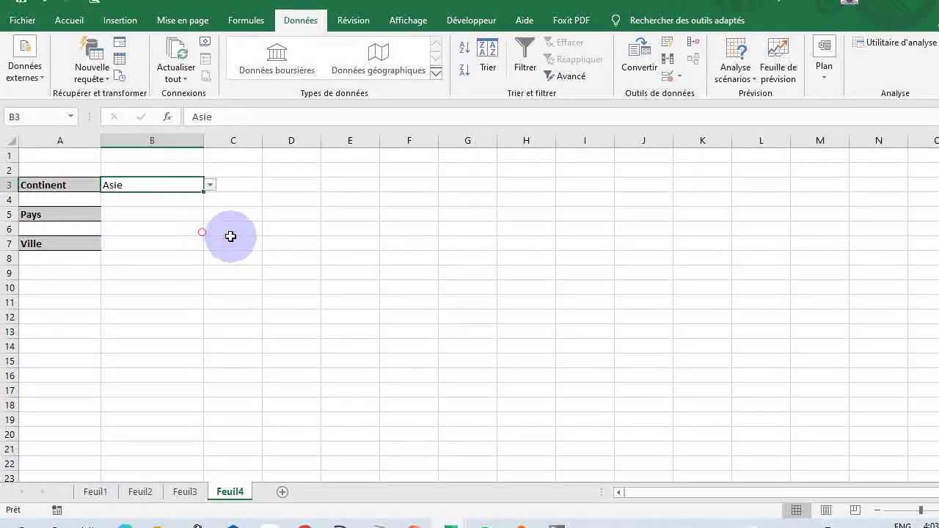
pyautogui.click(143, 493)
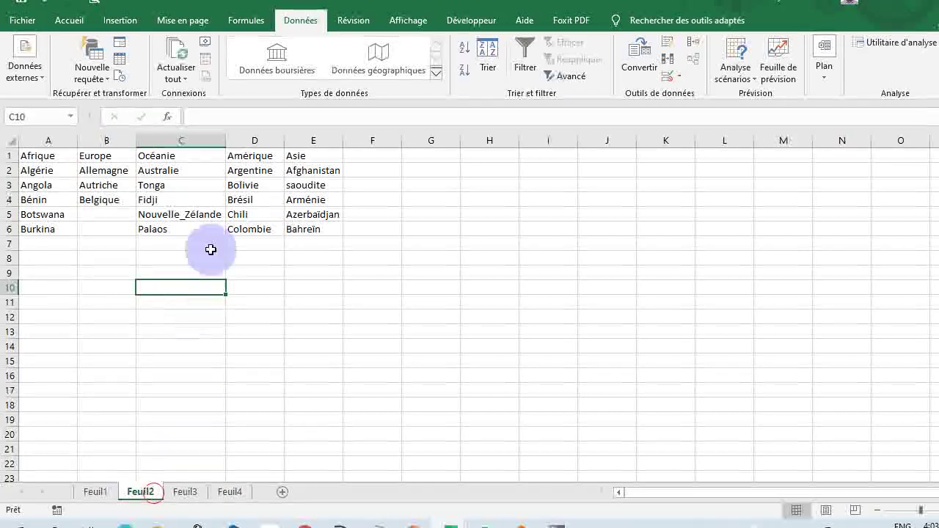
pyautogui.click(229, 493)
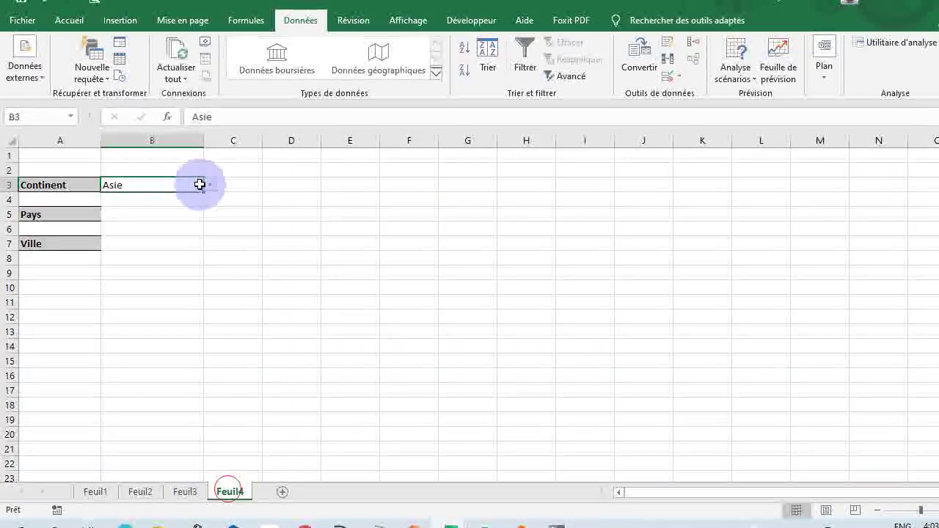
pyautogui.click(165, 218)
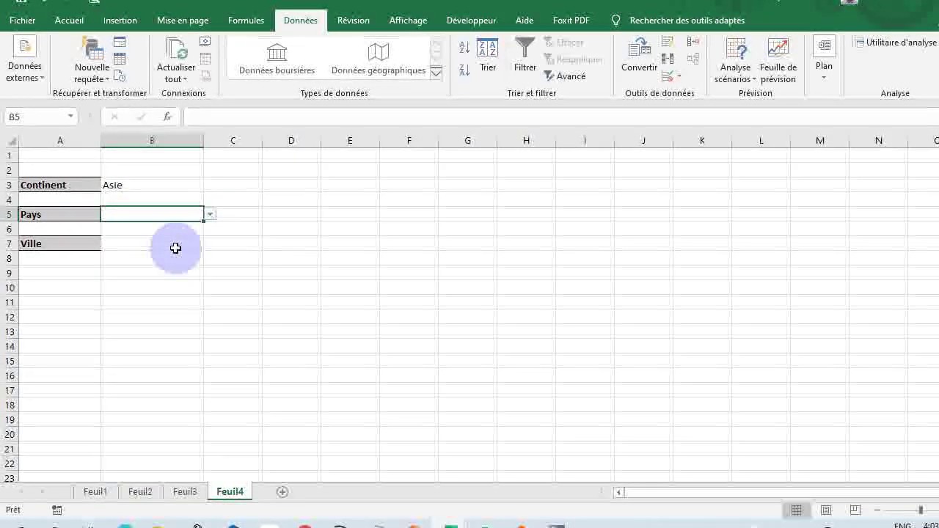
pyautogui.click(164, 246)
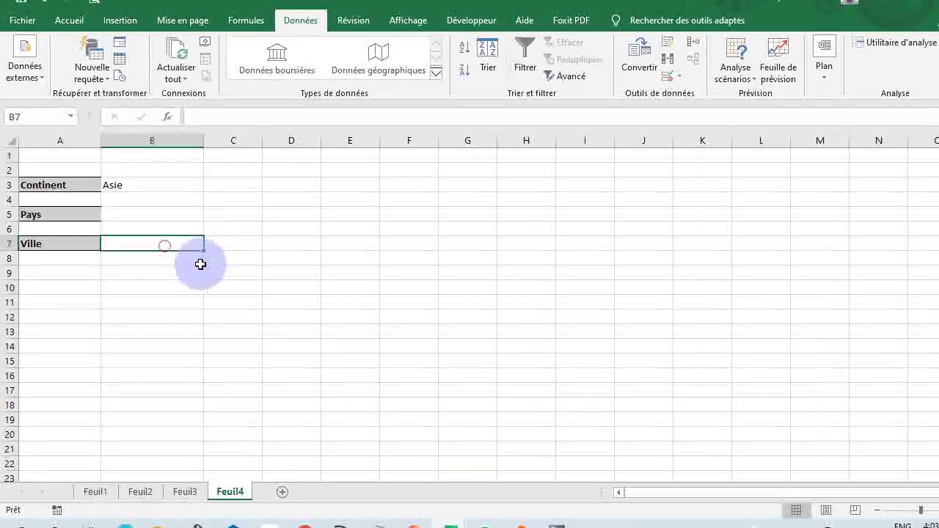
# - On Feuil3, select the Algérie cities in column A and copy the heading Algérie for naming
pyautogui.click(183, 491)
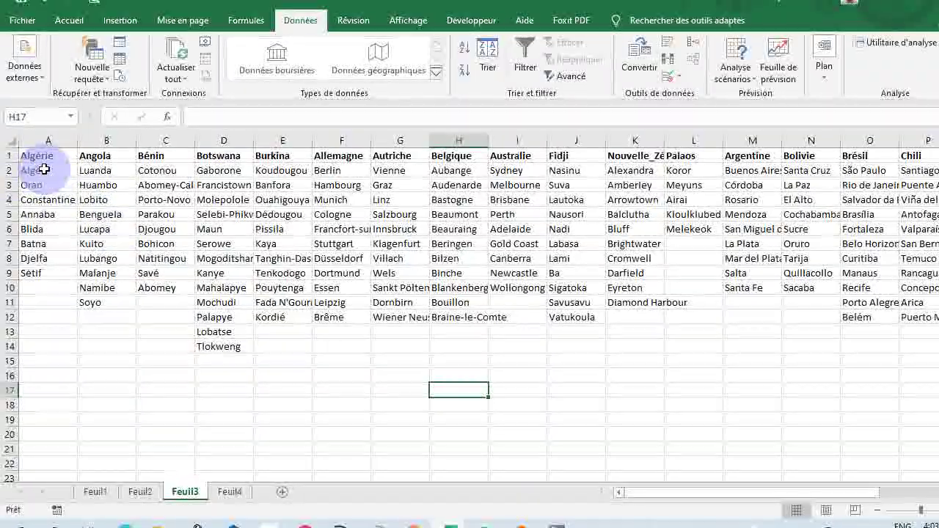
pyautogui.moveTo(43, 169); pyautogui.dragTo(48, 267)
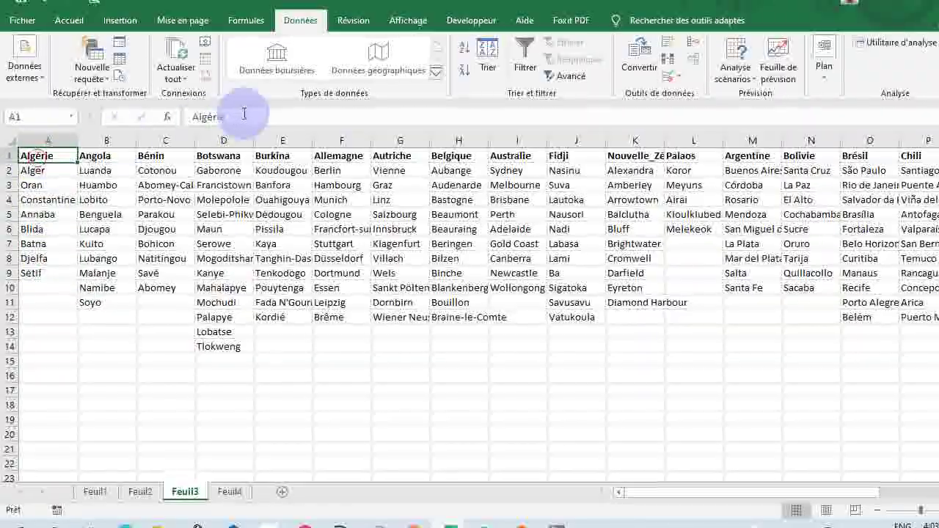
pyautogui.moveTo(241, 114); pyautogui.dragTo(204, 122)
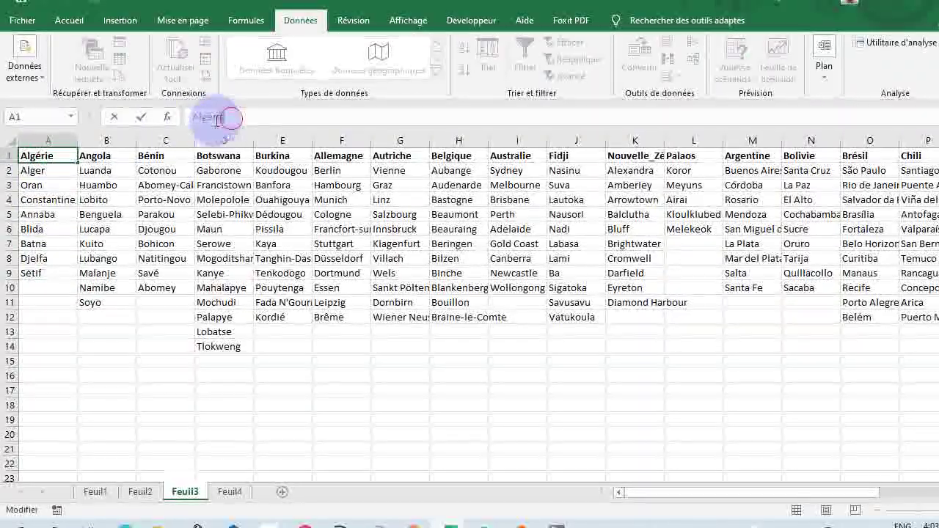
pyautogui.moveTo(191, 121); pyautogui.dragTo(189, 117)
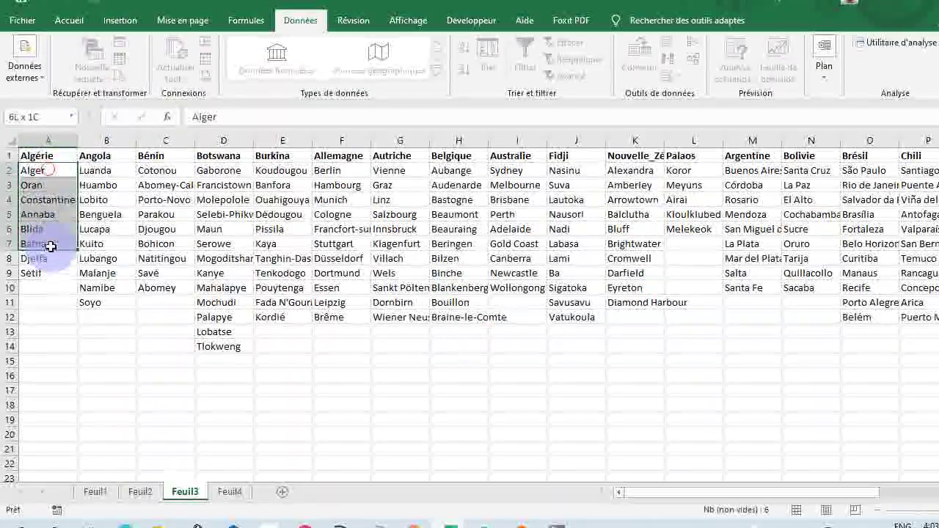
pyautogui.click(25, 118)
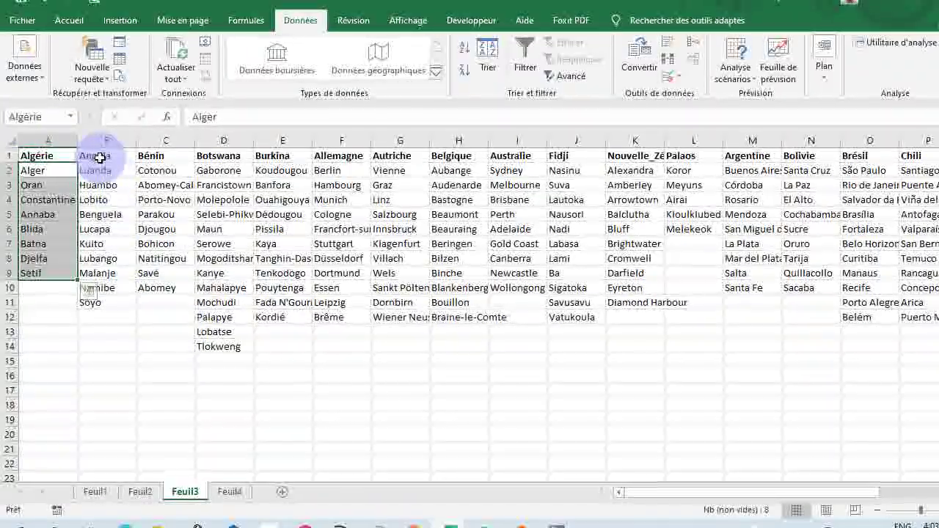
# - Name the Angola city range B2:B11 'Angola' using the copied header
pyautogui.moveTo(228, 118); pyautogui.dragTo(179, 124)
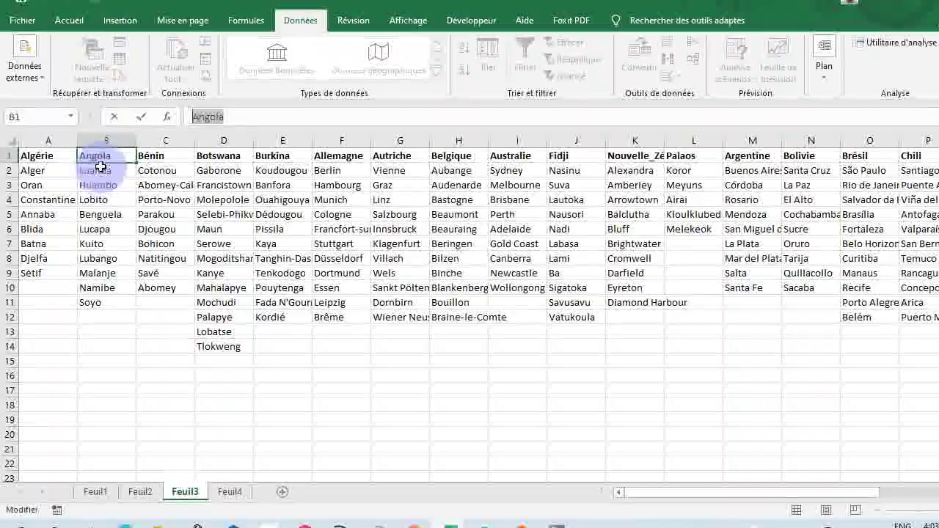
pyautogui.moveTo(100, 168); pyautogui.dragTo(105, 301)
pyautogui.click(26, 117)
pyautogui.hotkey('ctrl', 'v')
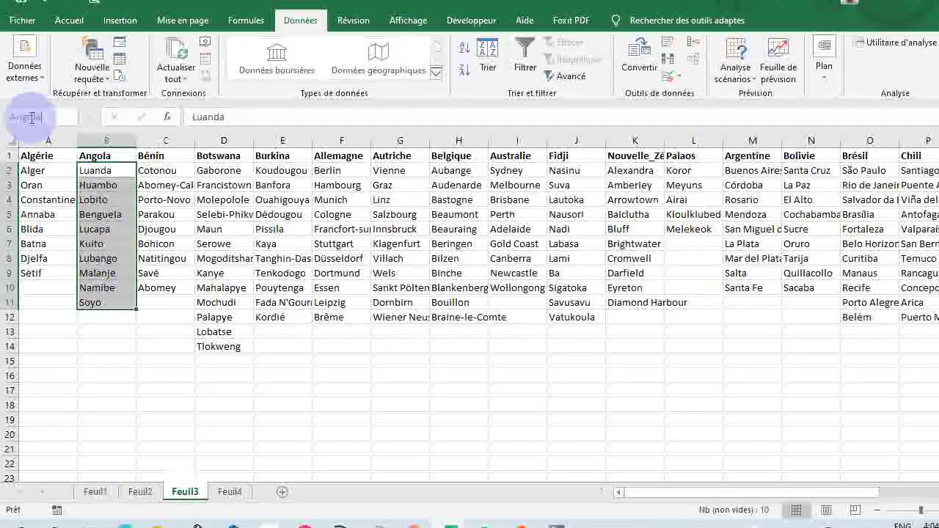
pyautogui.press('Return')
# - Name Bénin's city range C2:C10 'Bénin', then return to Feuil4
pyautogui.click(162, 156)
pyautogui.moveTo(220, 118); pyautogui.dragTo(188, 118)
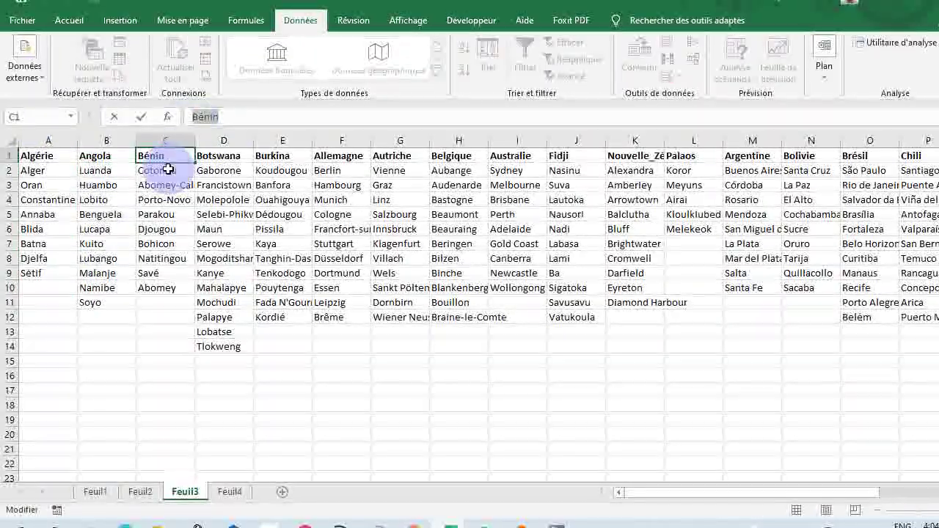
pyautogui.moveTo(168, 168); pyautogui.dragTo(165, 288)
pyautogui.click(26, 116)
pyautogui.hotkey('ctrl', 'v')
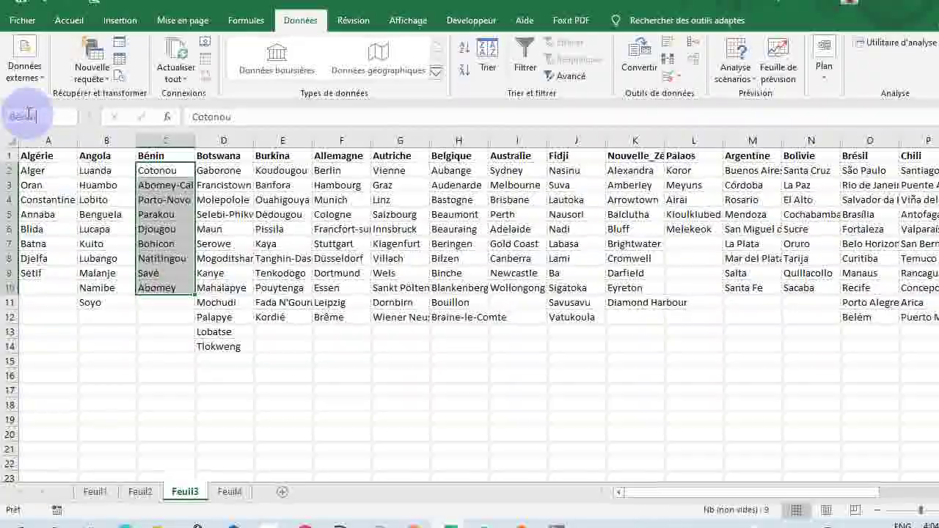
pyautogui.press('Return')
pyautogui.click(266, 418)
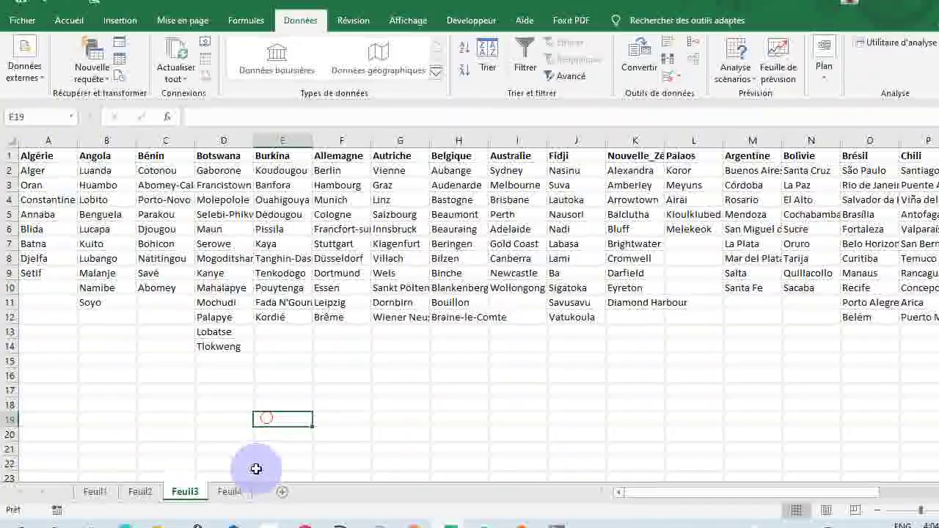
pyautogui.click(230, 491)
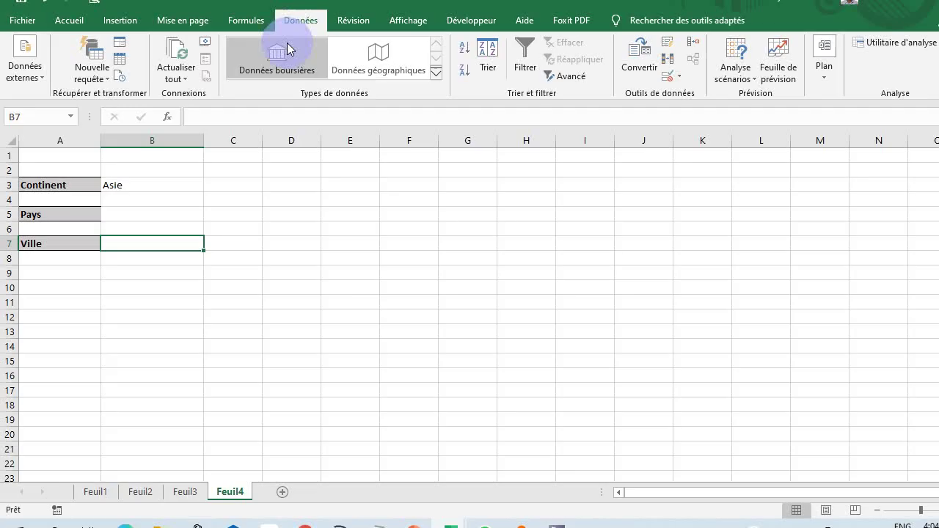
# - Give B7 list validation sourced from =INDIRECT($B$5), keeping it despite the error warning
pyautogui.click(674, 79)
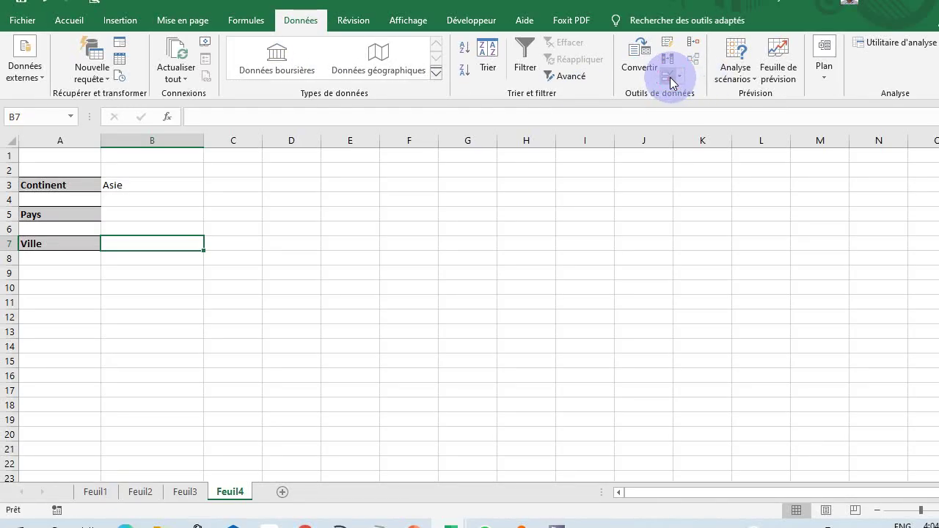
pyautogui.click(545, 304)
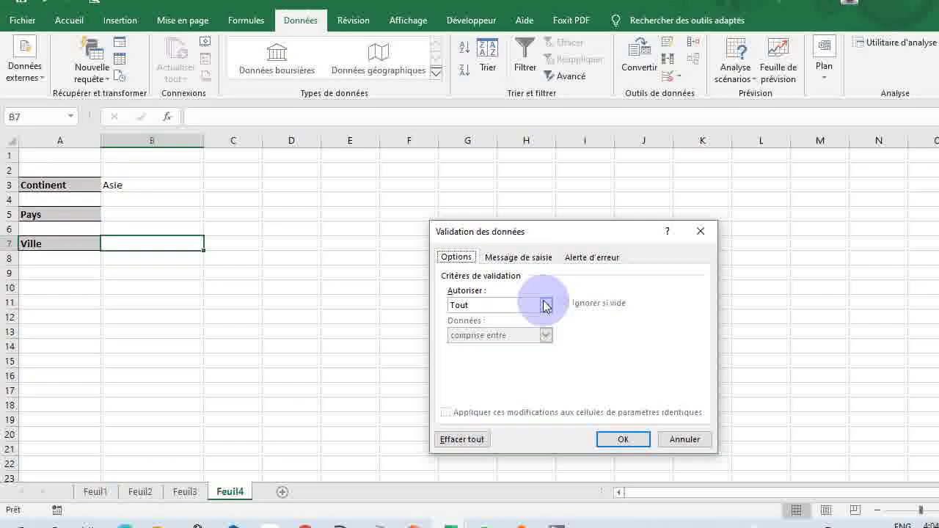
pyautogui.click(499, 348)
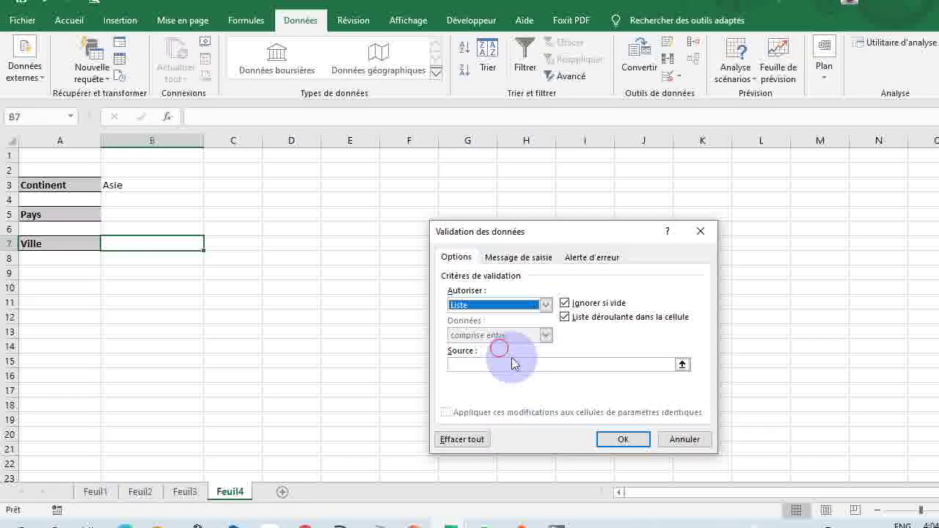
pyautogui.click(482, 364)
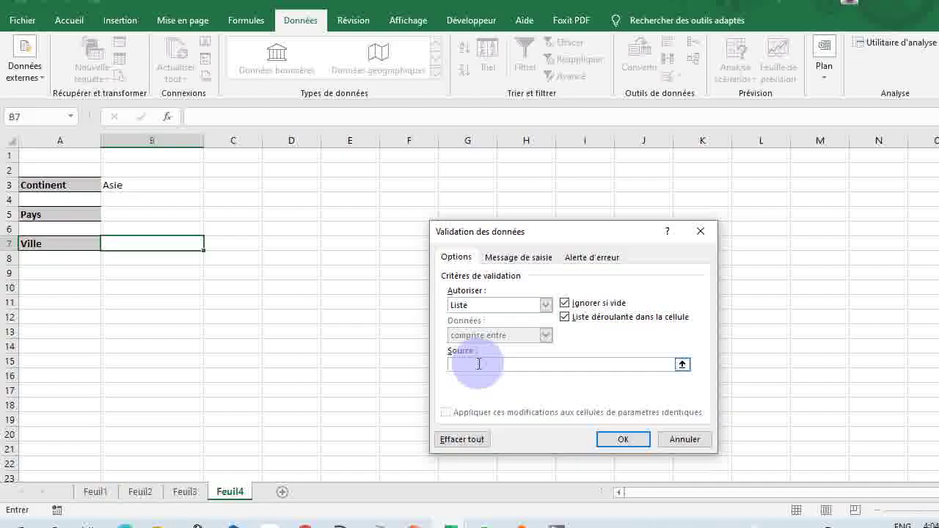
pyautogui.write('=i')
pyautogui.write('ndi')
pyautogui.write('re')
pyautogui.press('BackSpace')
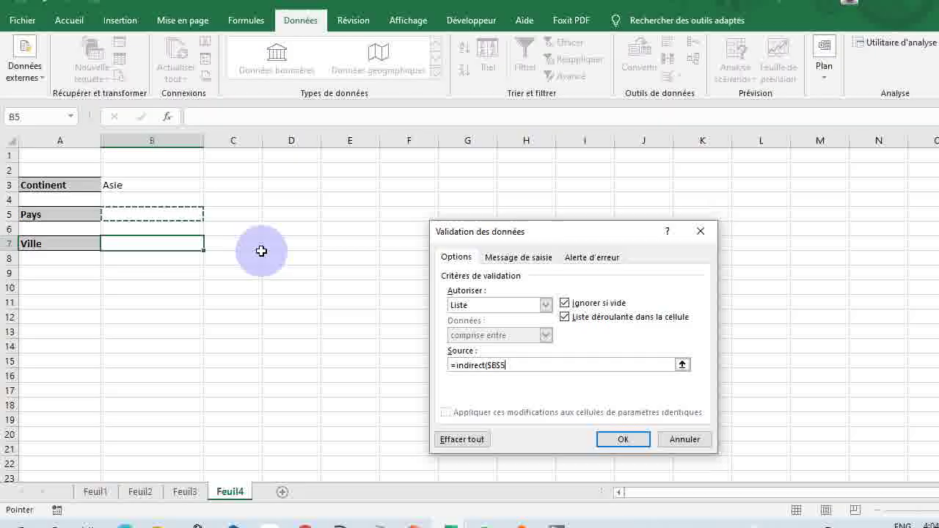
pyautogui.write(')')
pyautogui.press('Return')
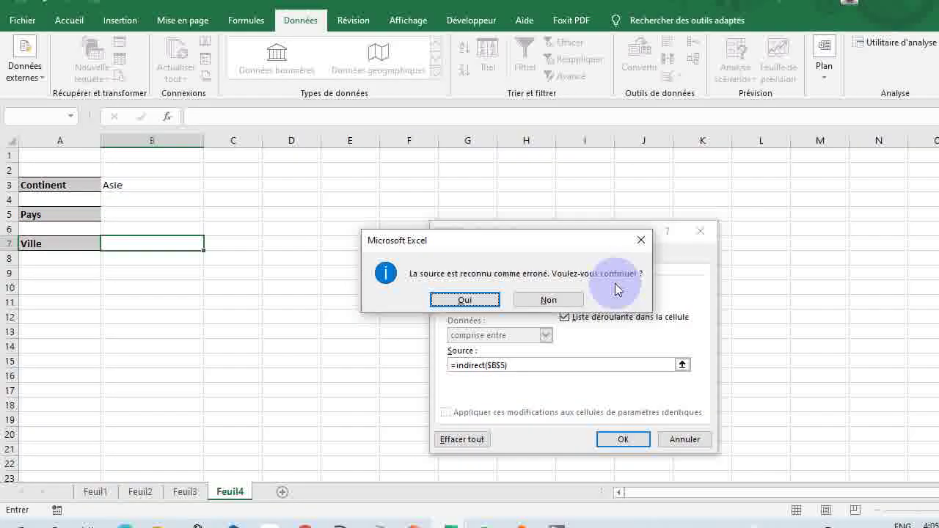
pyautogui.click(468, 301)
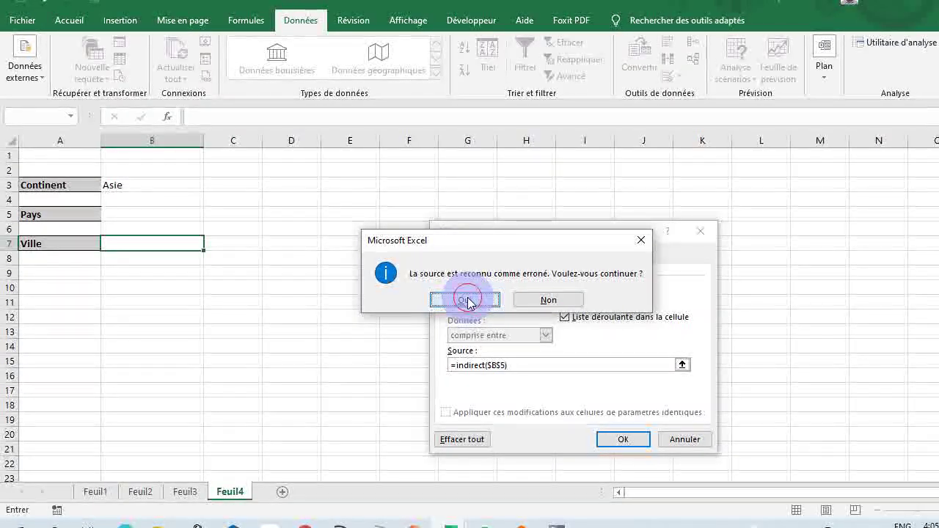
# - Choose Afrique from the Continent drop-down in B3
pyautogui.click(210, 245)
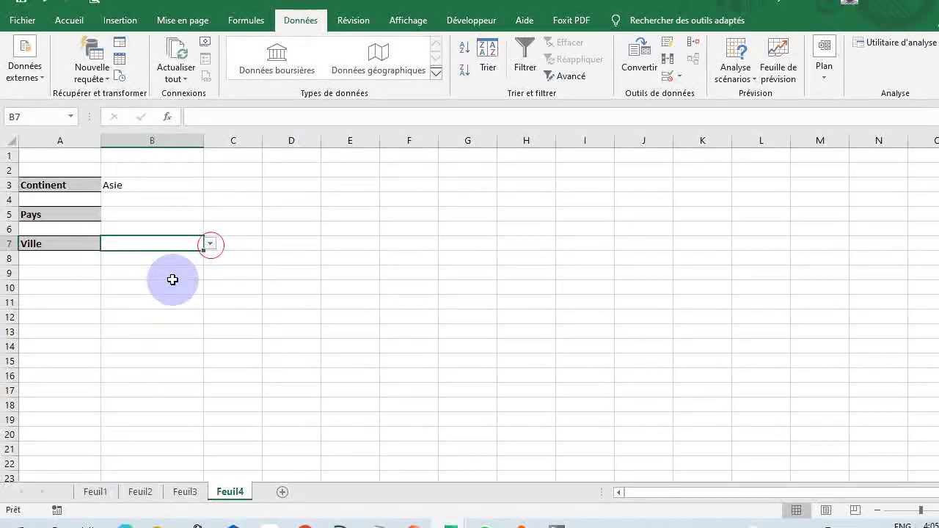
pyautogui.click(128, 215)
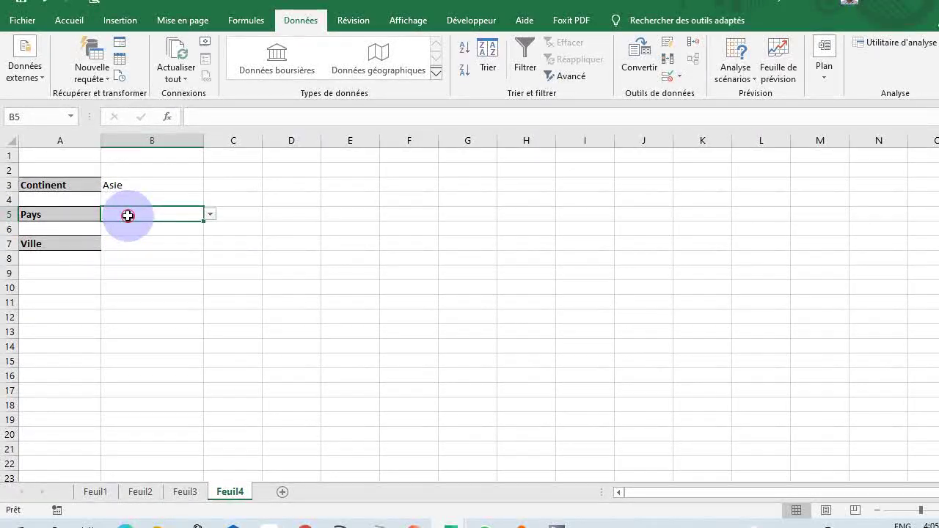
pyautogui.click(133, 186)
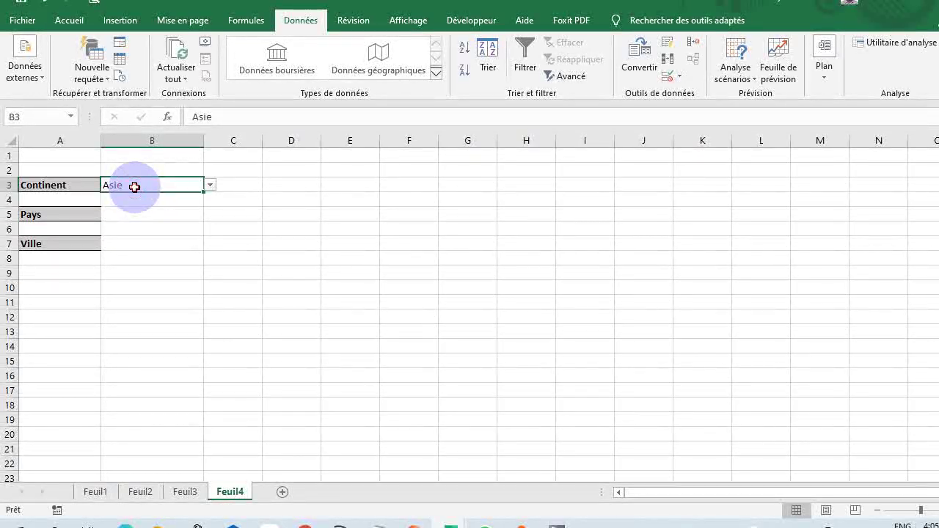
pyautogui.click(210, 185)
pyautogui.click(307, 231)
pyautogui.click(211, 185)
pyautogui.click(188, 198)
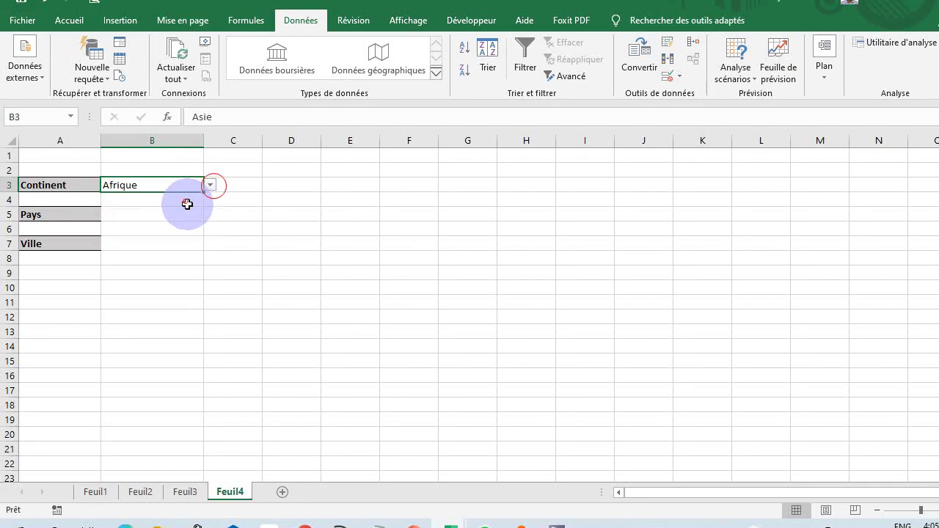
# - Choose Algérie in the B5 Pays list and Alger in the B7 Ville list
pyautogui.click(180, 214)
pyautogui.click(211, 216)
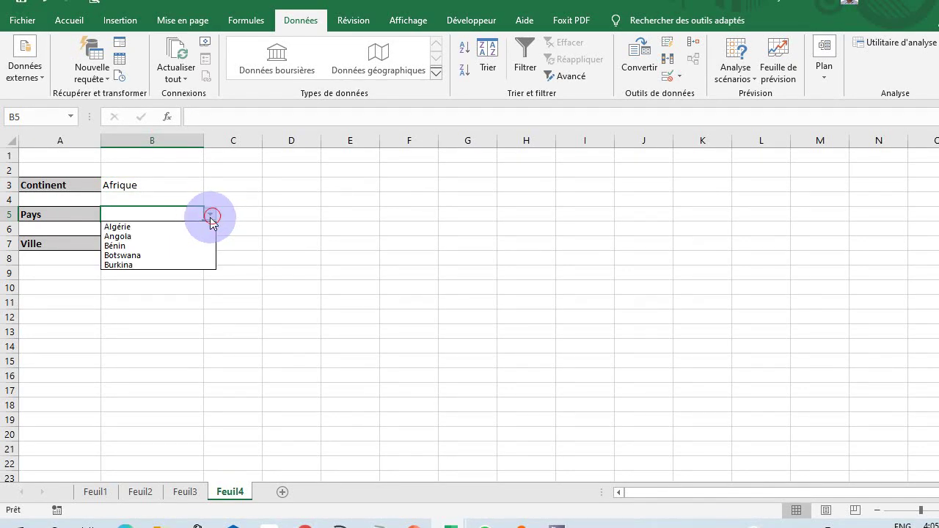
pyautogui.click(201, 227)
pyautogui.click(182, 241)
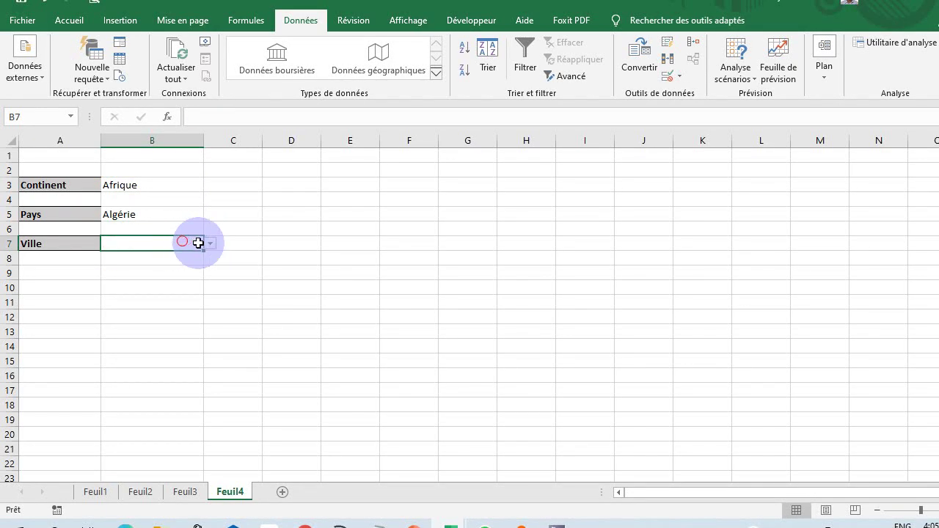
pyautogui.click(210, 245)
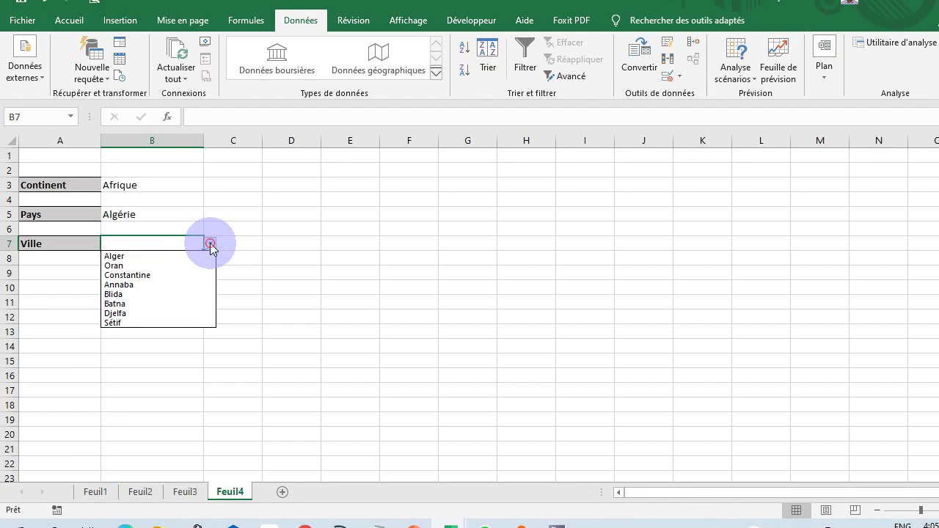
pyautogui.click(163, 257)
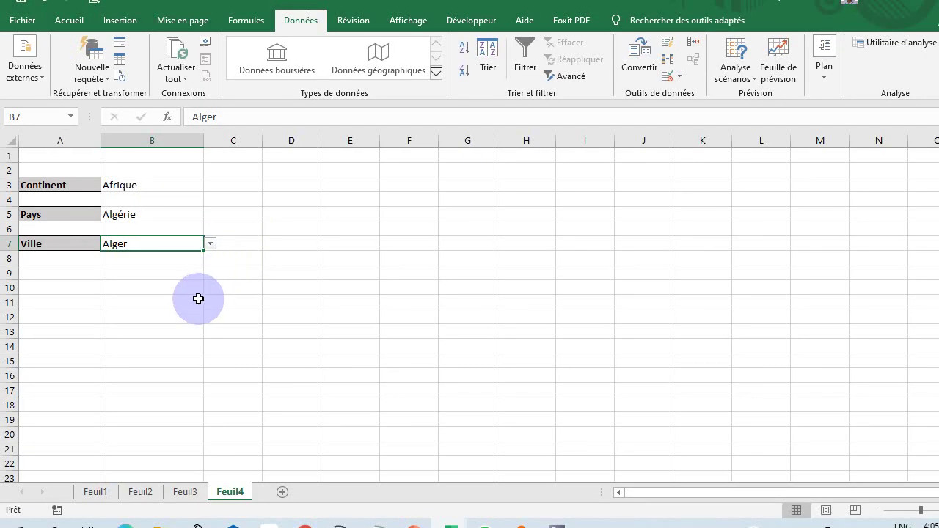
pyautogui.click(251, 289)
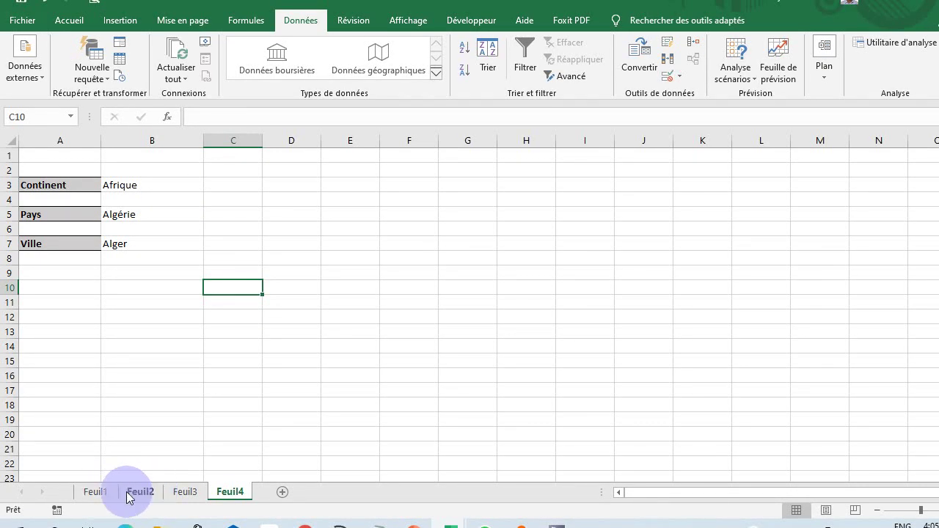
pyautogui.click(95, 490)
# - Type Moto in Feuil1 A7 below Asie and check Feuil4's B3 continent list for it
pyautogui.click(49, 245)
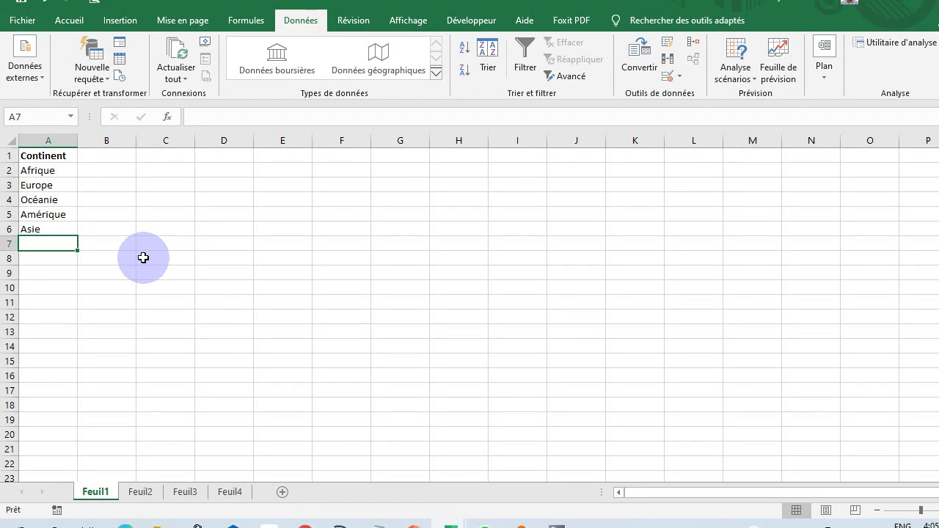
pyautogui.write('Moto')
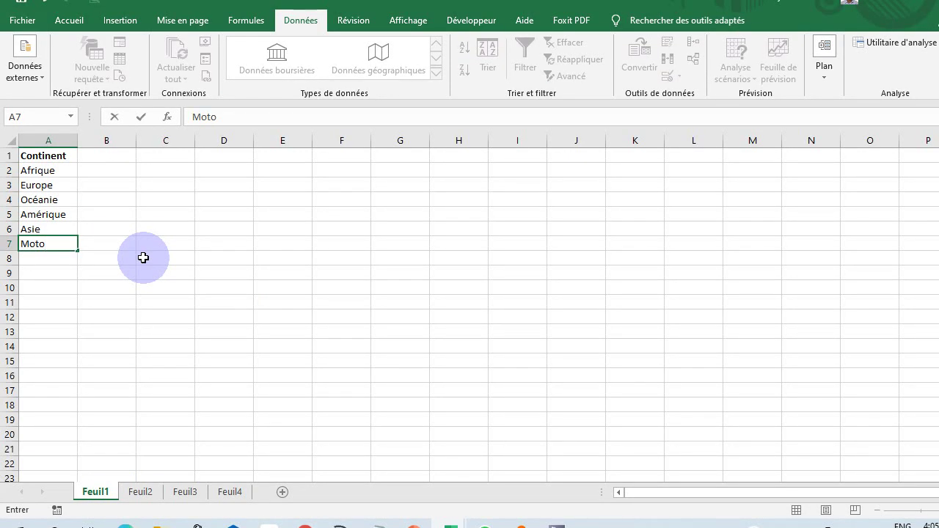
pyautogui.click(234, 492)
pyautogui.click(129, 186)
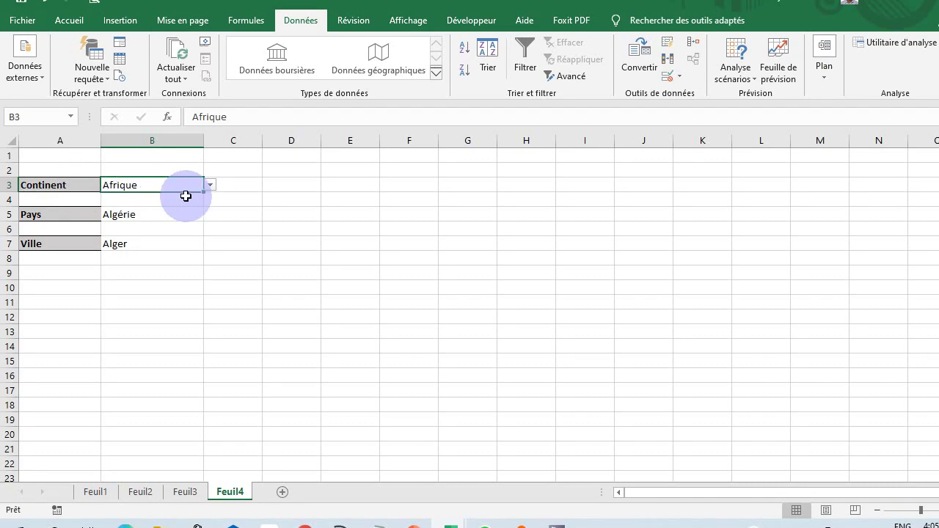
pyautogui.click(210, 188)
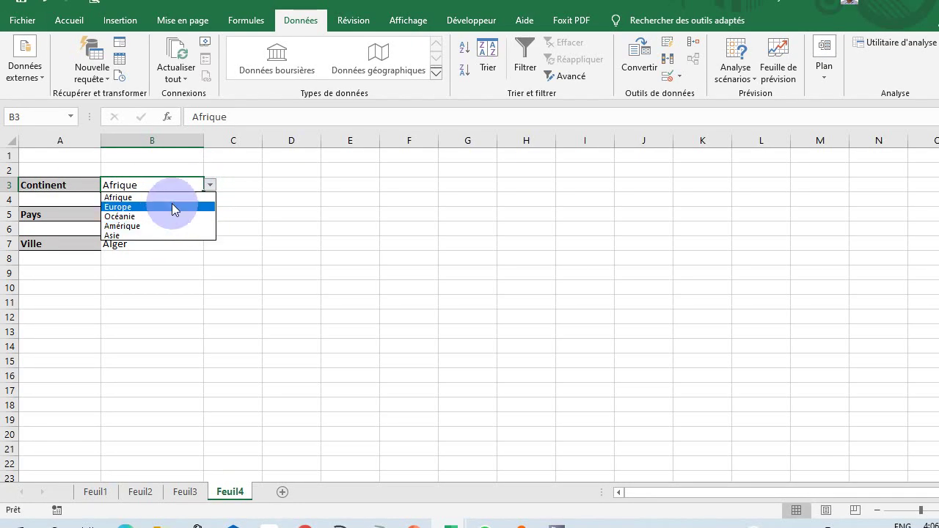
# - Delete Moto from Feuil1 A7, leaving the five continents, and select the list A1:A6
pyautogui.click(291, 256)
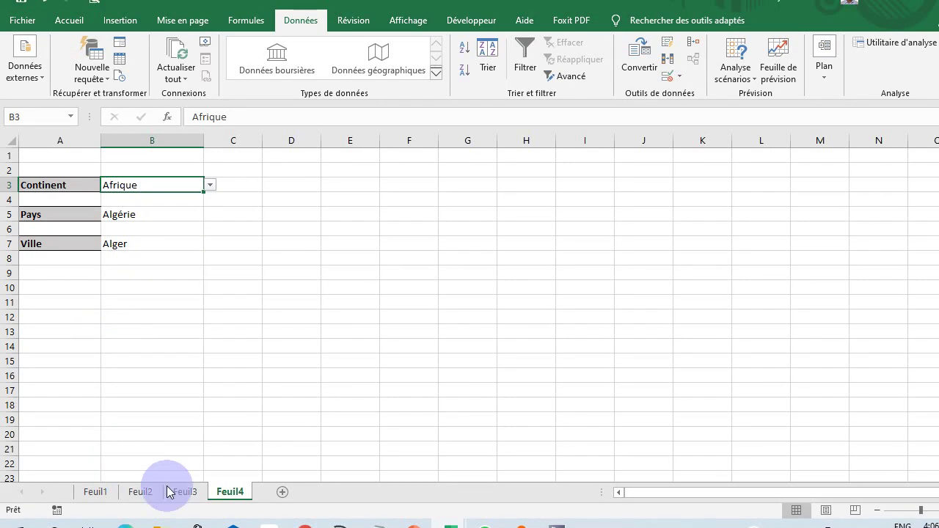
pyautogui.click(95, 492)
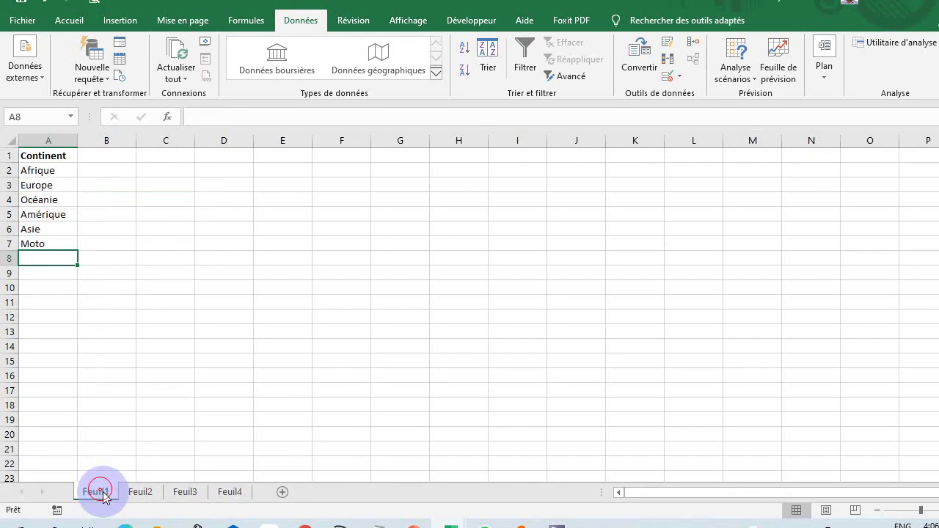
pyautogui.click(38, 245)
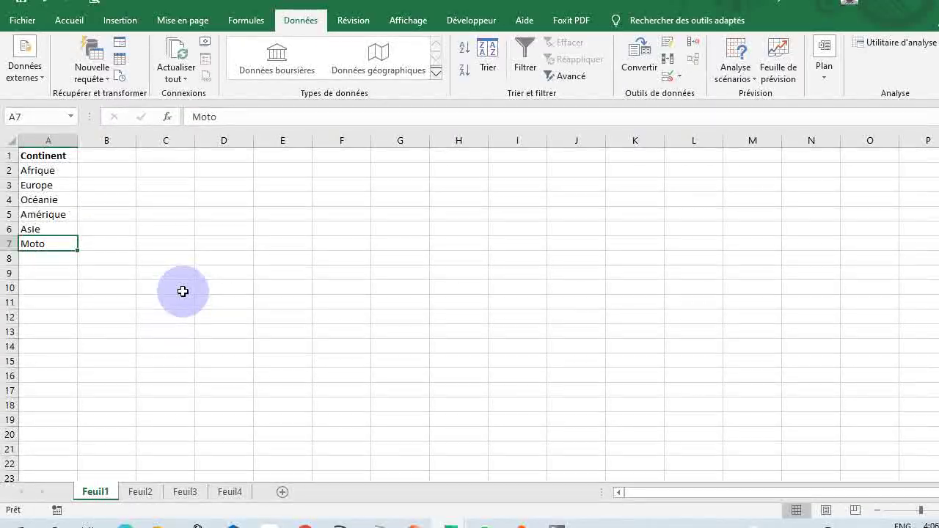
pyautogui.press('Delete')
pyautogui.click(117, 228)
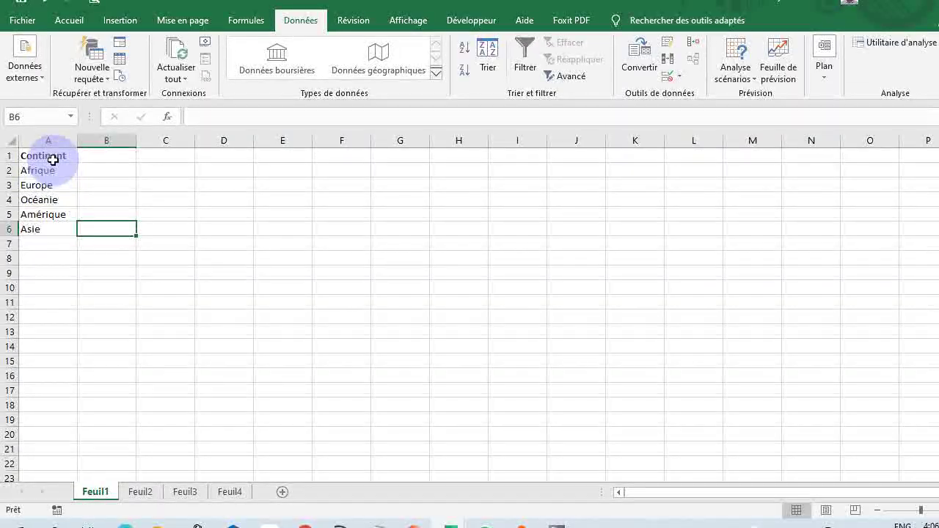
pyautogui.moveTo(53, 157); pyautogui.dragTo(45, 230)
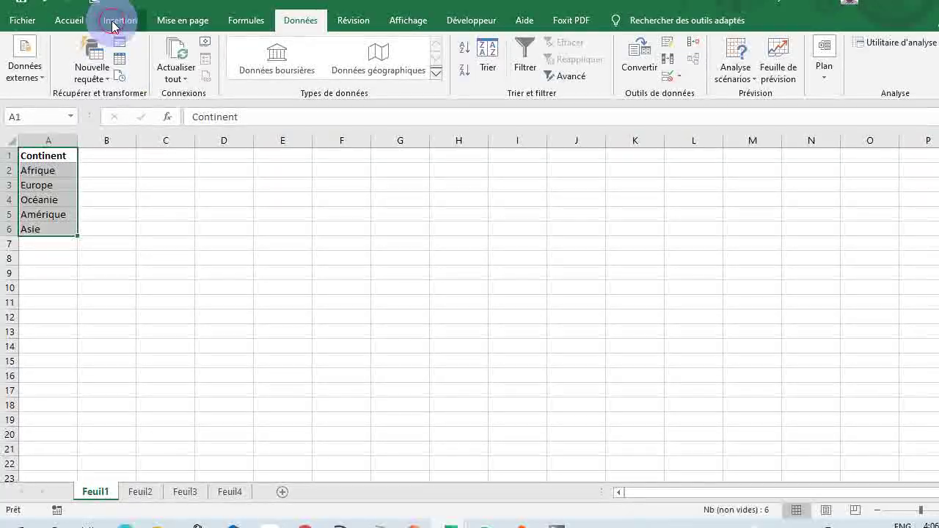
# - Convert Feuil1's Continent list A1:A6 into a table with headers
pyautogui.click(112, 25)
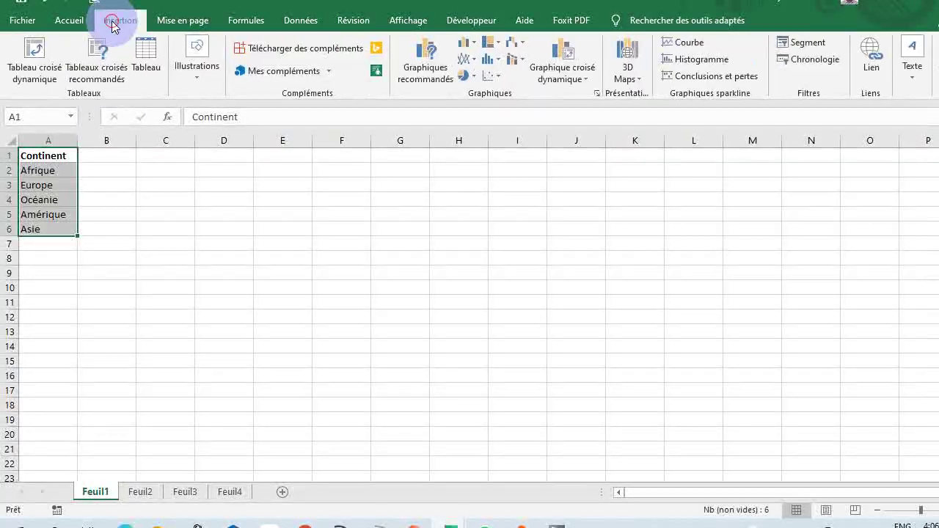
pyautogui.click(149, 64)
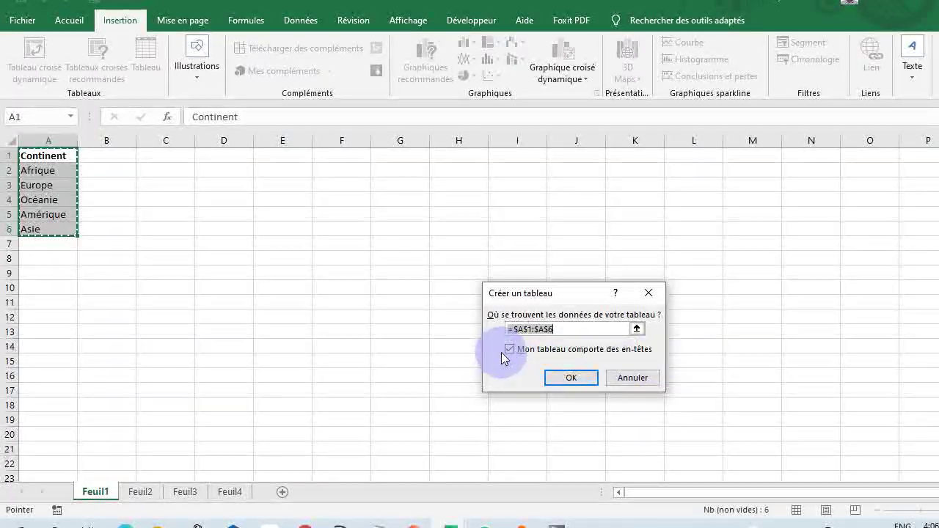
pyautogui.click(574, 380)
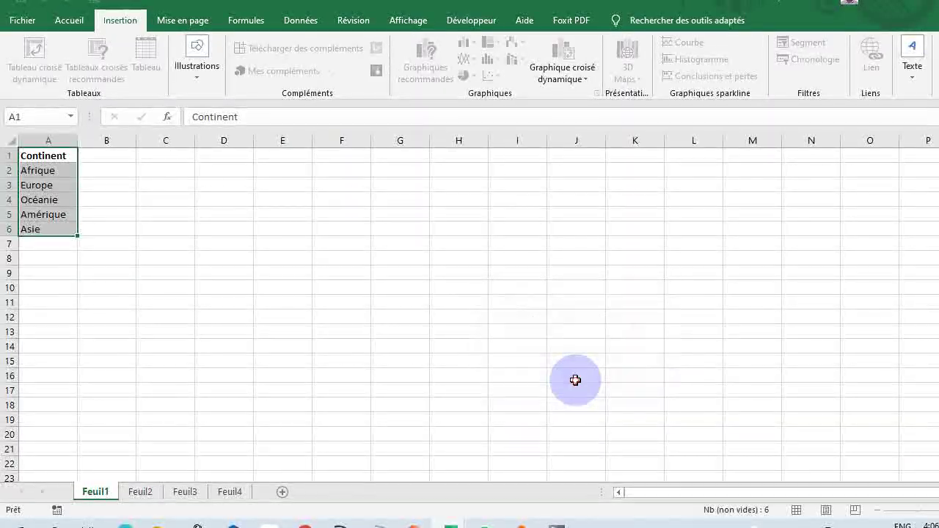
pyautogui.click(199, 304)
pyautogui.click(134, 252)
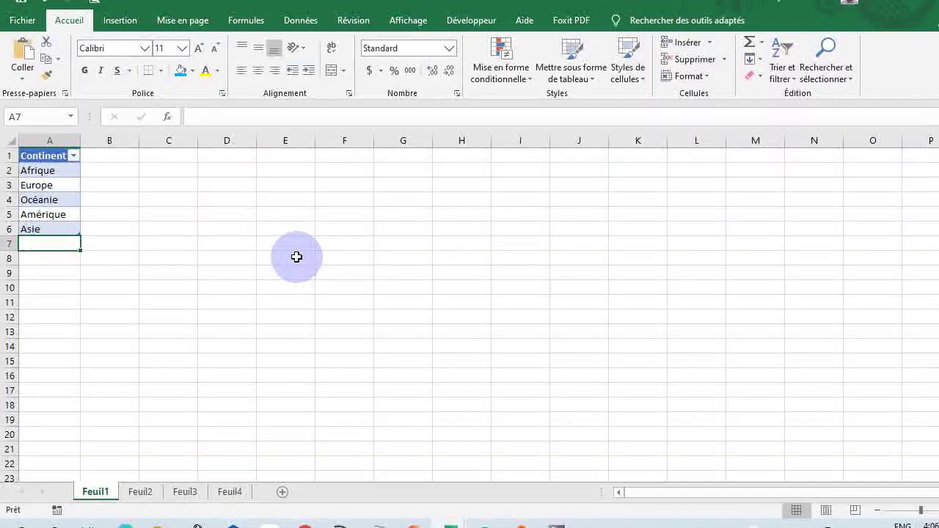
# - Enter moto in A7 of the Continent table and confirm it appears in Feuil4's B3 drop-down
pyautogui.write('moto')
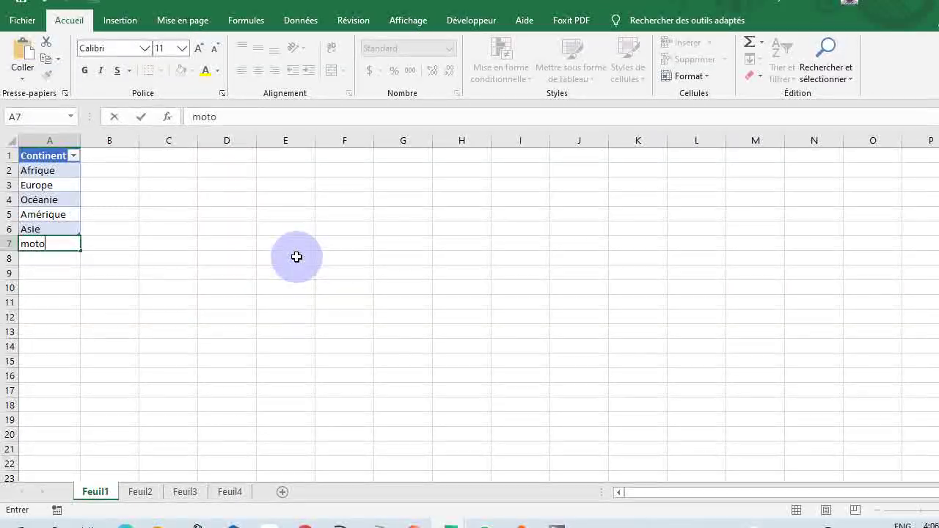
pyautogui.press('Return')
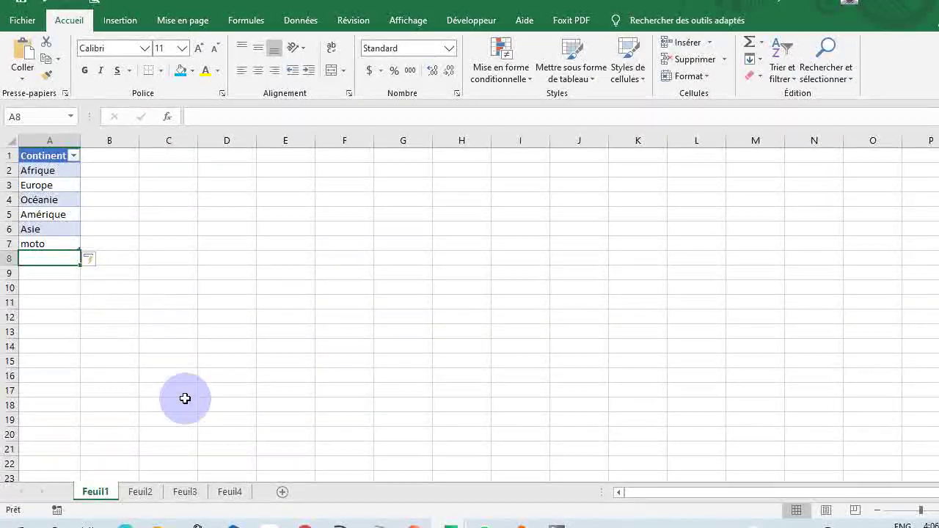
pyautogui.click(228, 491)
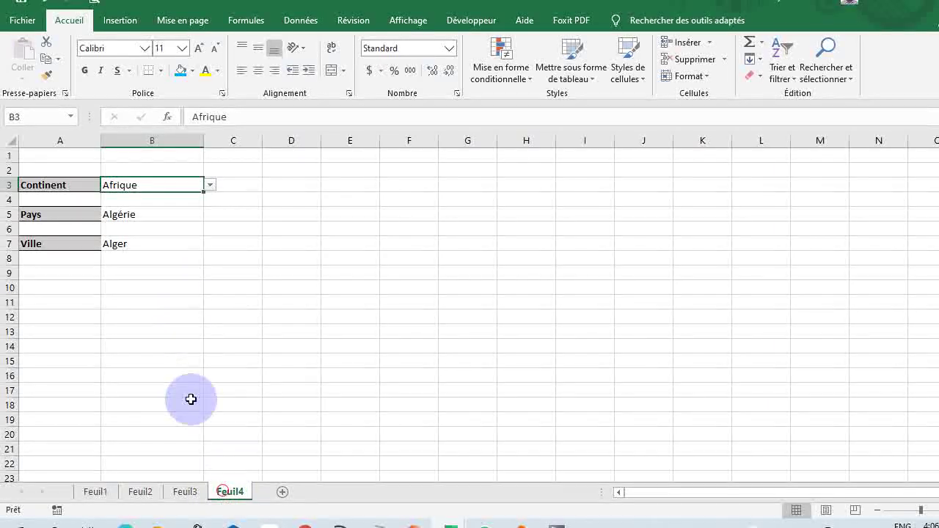
pyautogui.click(210, 186)
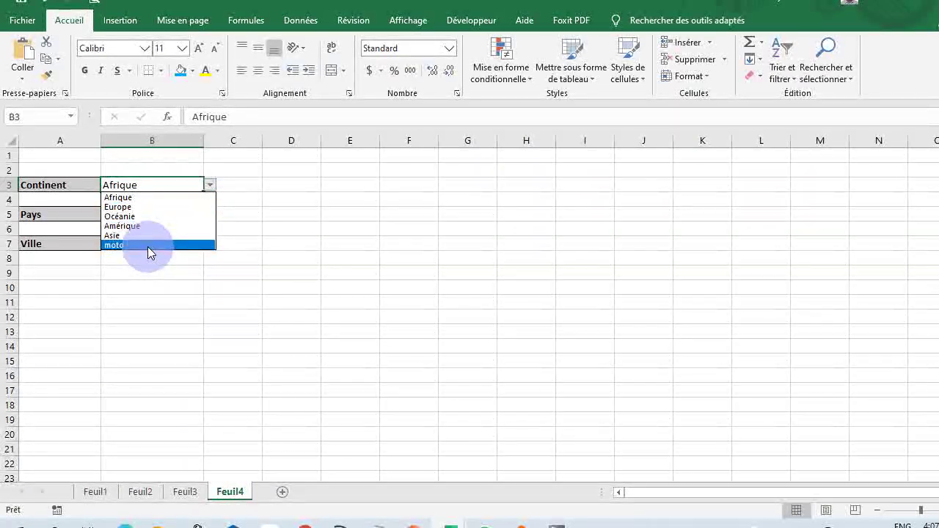
pyautogui.click(138, 274)
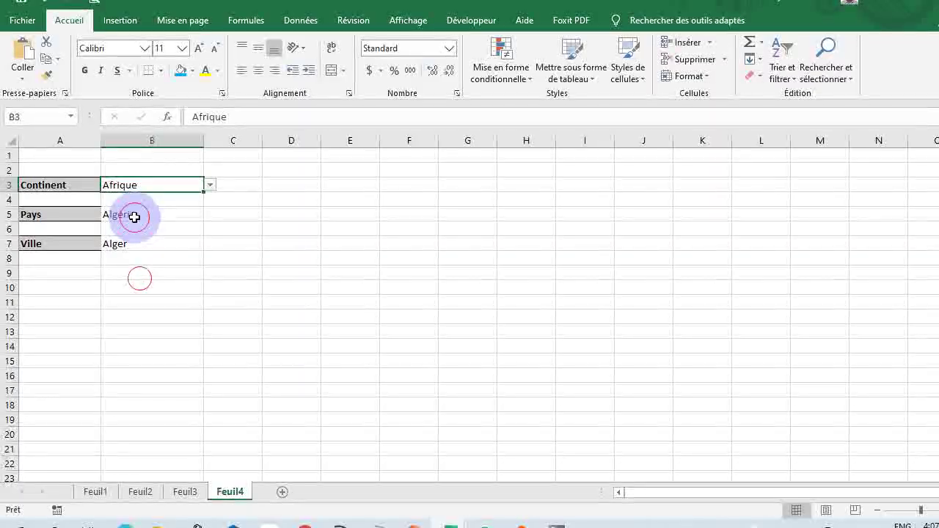
pyautogui.click(134, 217)
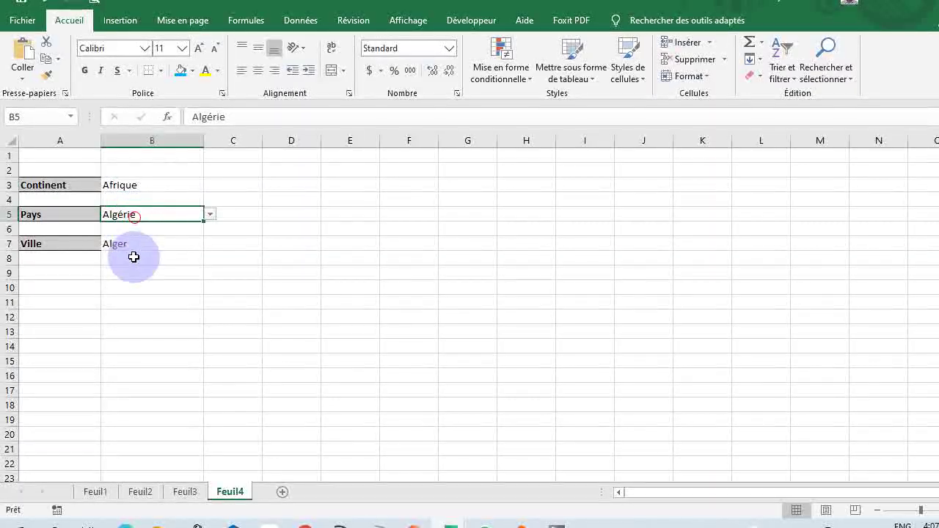
# - Make Feuil2's Afrique countries A1:A6 a table with headers
pyautogui.click(132, 493)
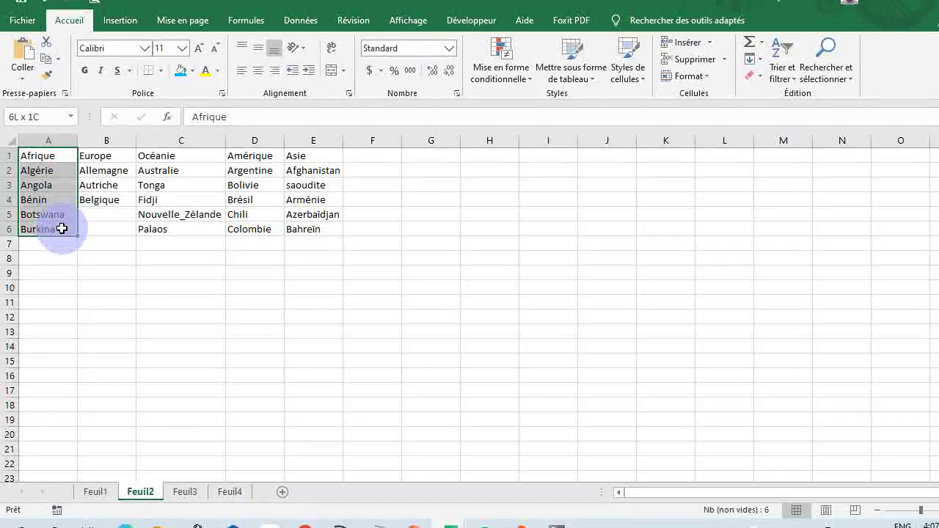
pyautogui.moveTo(61, 220); pyautogui.dragTo(64, 228)
pyautogui.click(111, 20)
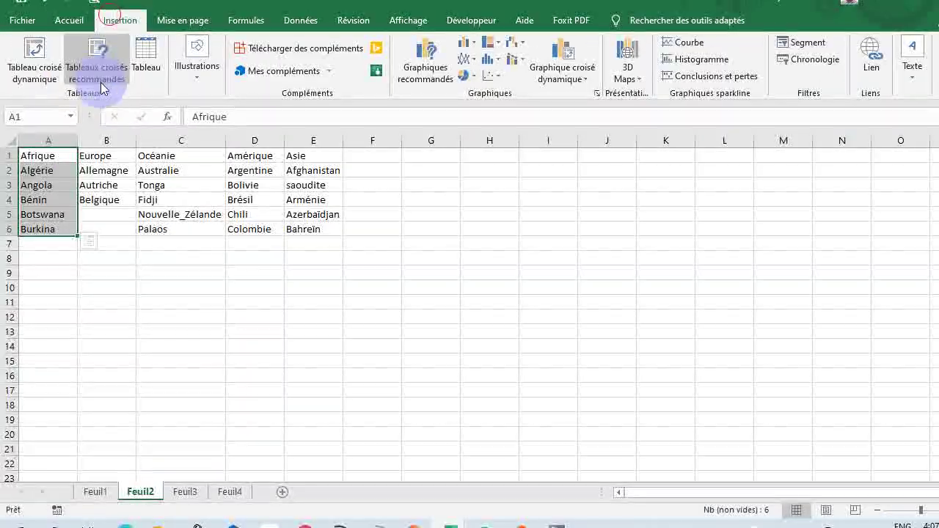
pyautogui.click(144, 64)
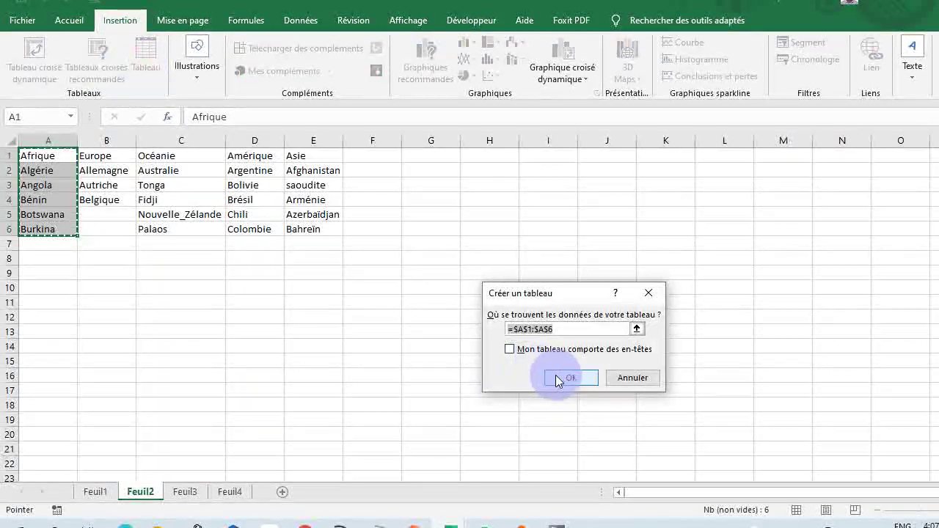
pyautogui.click(510, 351)
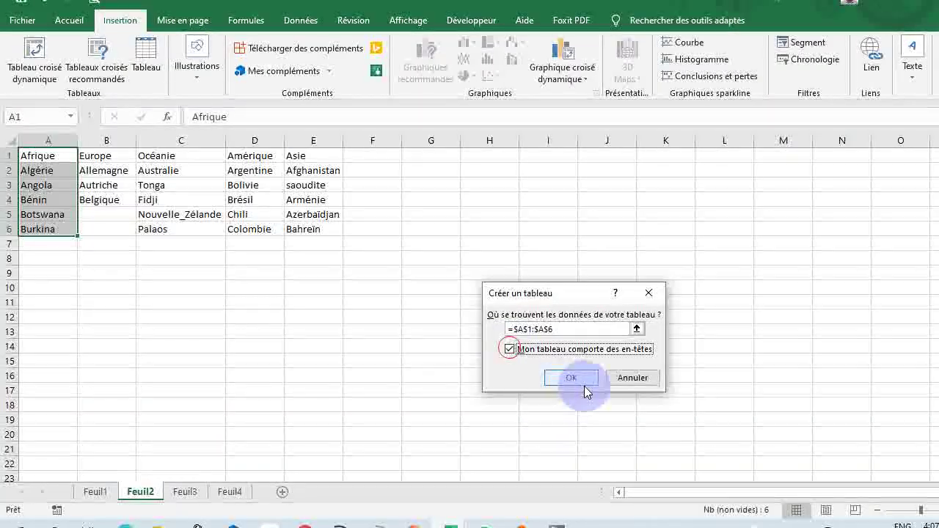
pyautogui.click(580, 379)
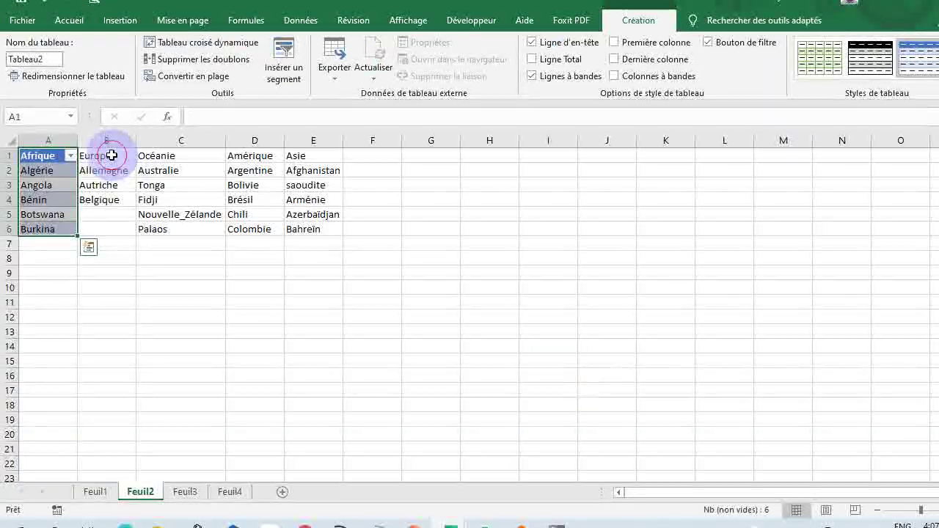
# - Turn the Europe (B1:B4) and Océanie (C1:C6) columns into tables with headers
pyautogui.moveTo(96, 155); pyautogui.dragTo(106, 199)
pyautogui.click(120, 20)
pyautogui.click(144, 65)
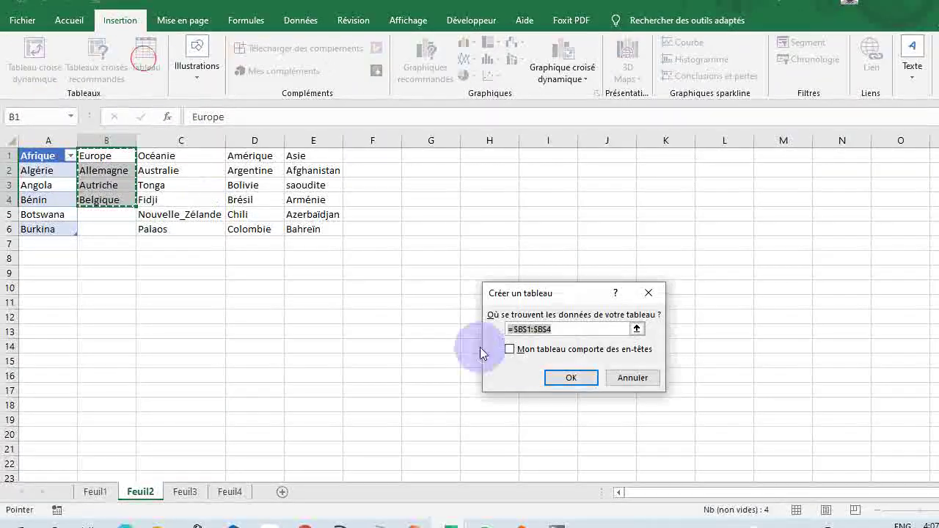
pyautogui.click(575, 378)
pyautogui.moveTo(195, 156); pyautogui.dragTo(210, 229)
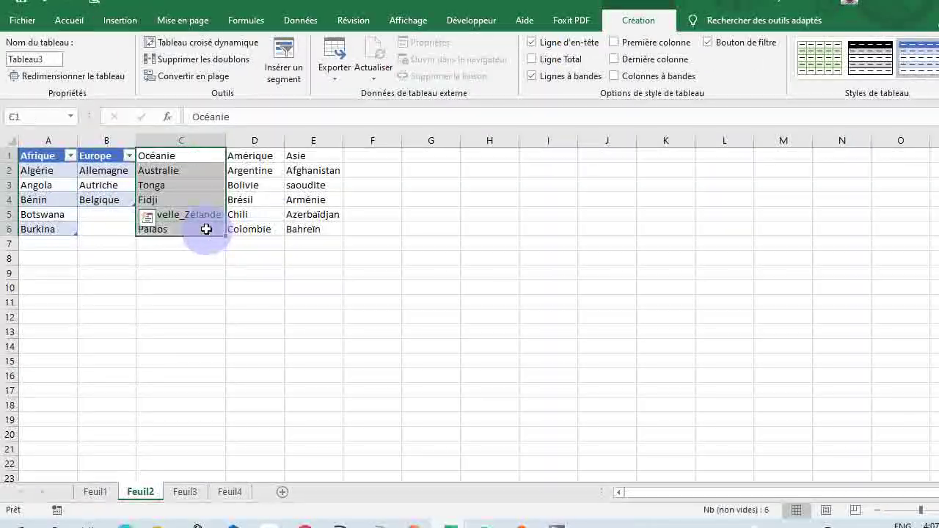
pyautogui.click(120, 20)
pyautogui.click(145, 68)
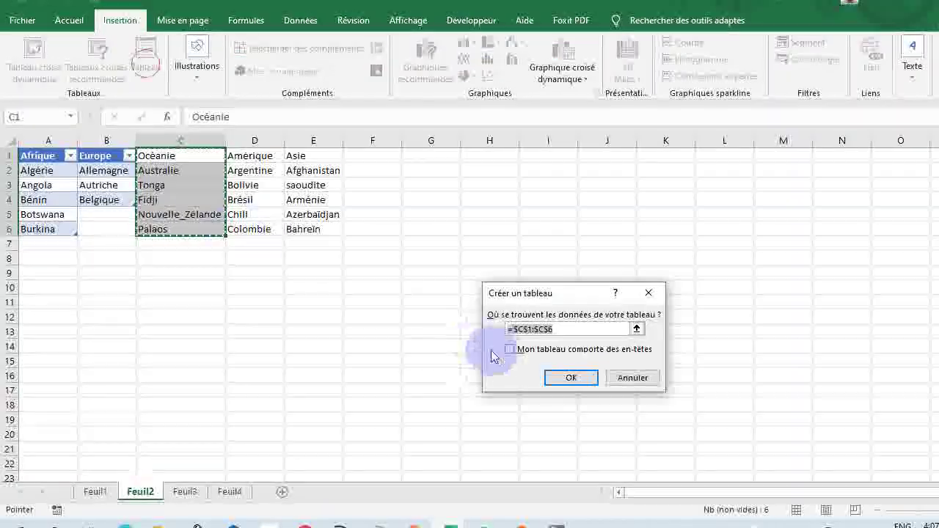
pyautogui.click(554, 377)
# - Turn the Amérique (D1:D6) and Asie (E1:E6) columns into tables with headers
pyautogui.moveTo(253, 157); pyautogui.dragTo(253, 229)
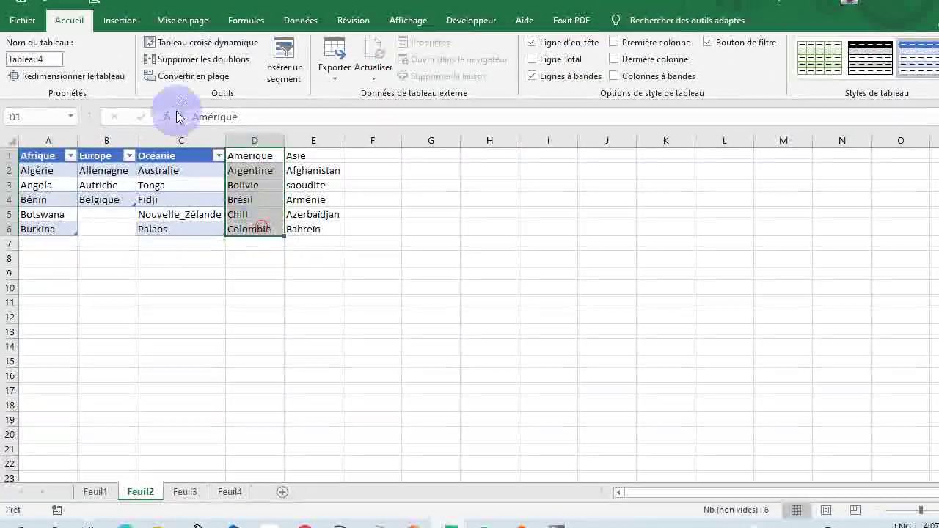
pyautogui.click(120, 20)
pyautogui.click(145, 65)
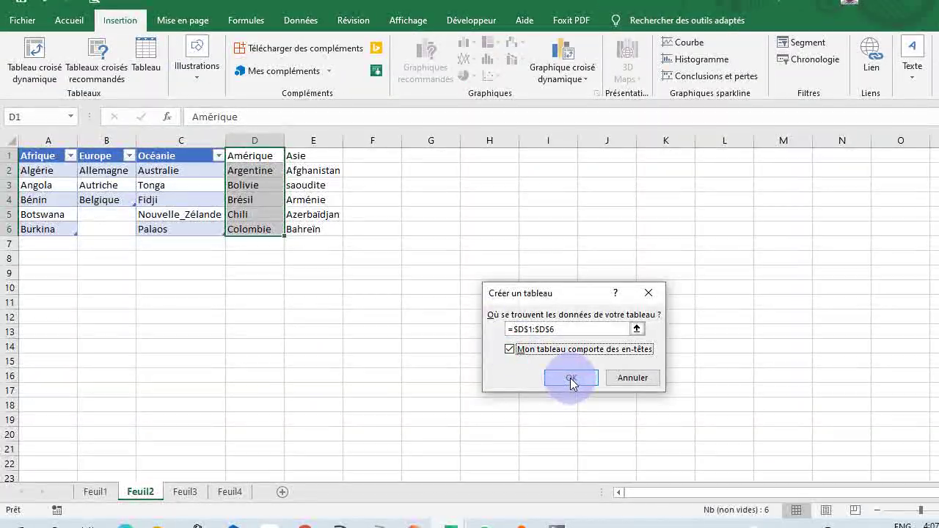
pyautogui.click(571, 378)
pyautogui.moveTo(313, 155); pyautogui.dragTo(329, 230)
pyautogui.click(69, 19)
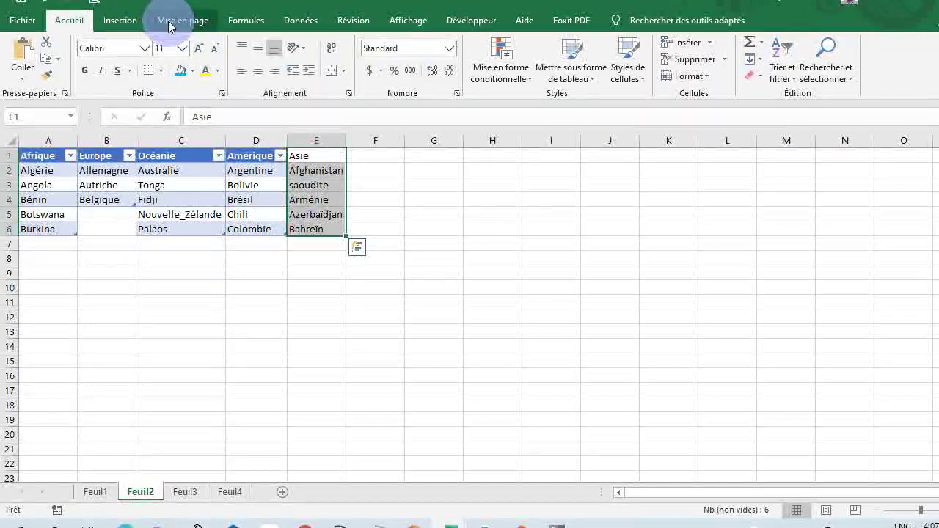
pyautogui.click(119, 20)
pyautogui.click(145, 55)
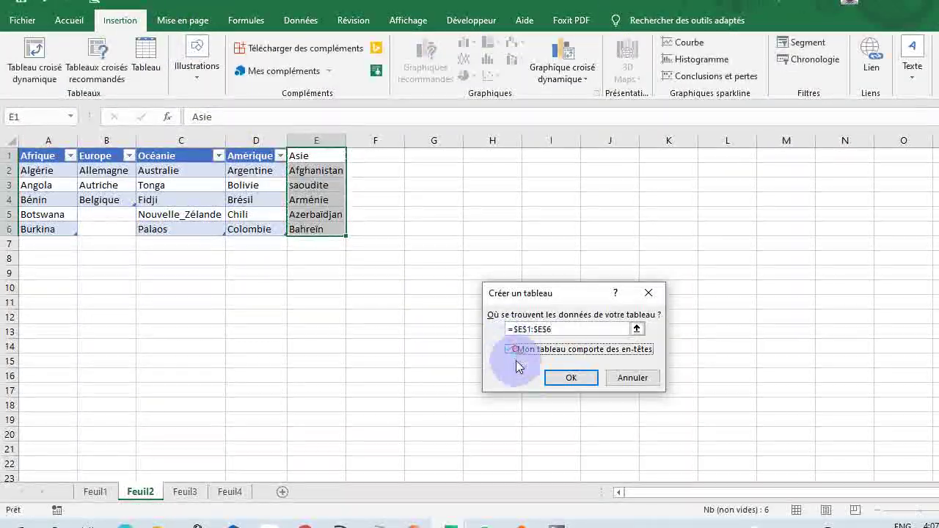
pyautogui.click(572, 378)
pyautogui.click(434, 332)
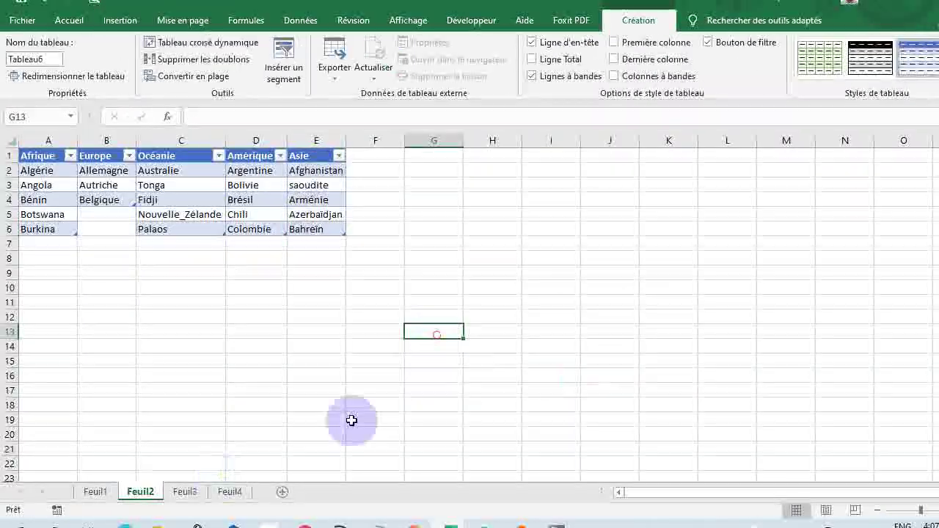
pyautogui.click(185, 493)
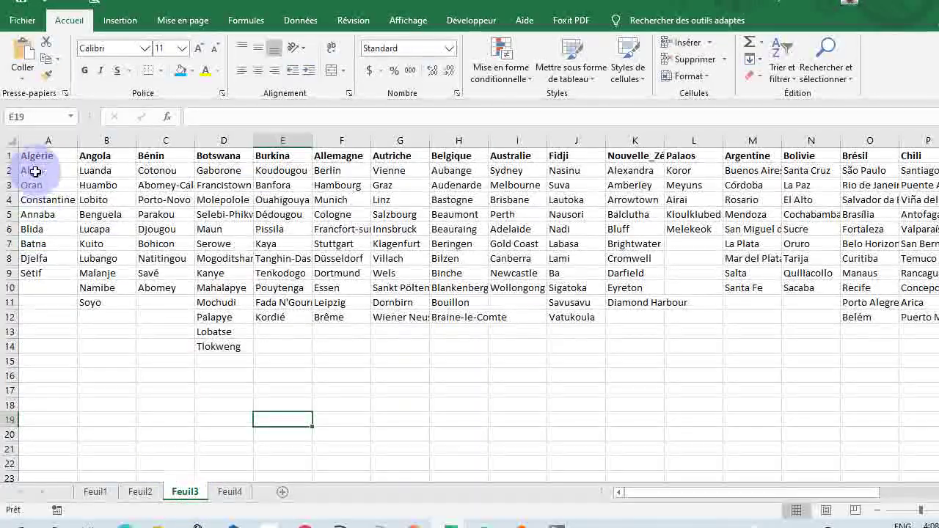
pyautogui.click(31, 293)
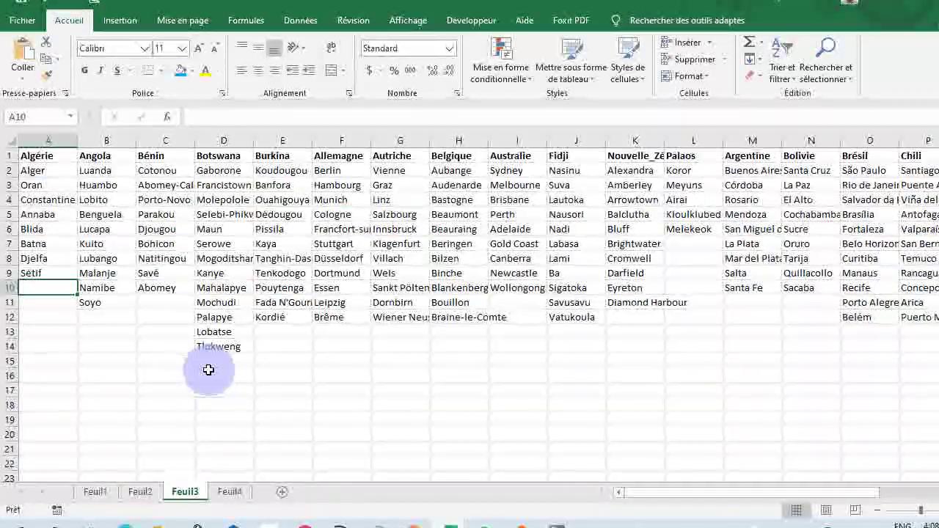
pyautogui.write('la')
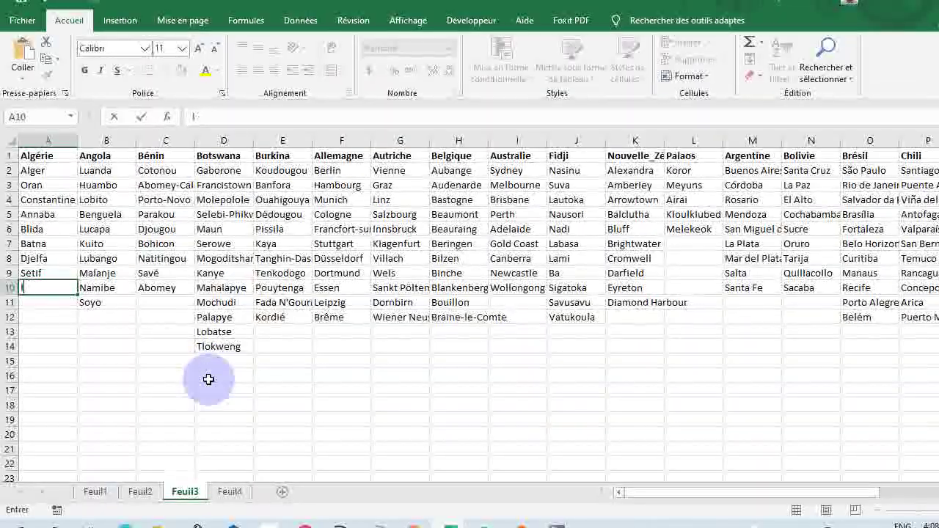
pyautogui.click(141, 492)
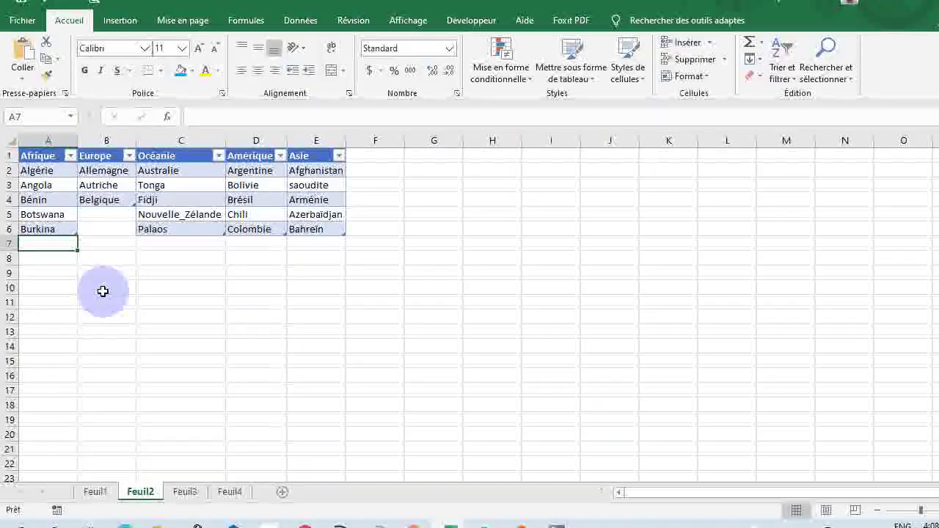
# - Add congo in Feuil2 A7 and confirm Feuil4's B5 Pays drop-down now lists it
pyautogui.write('congo')
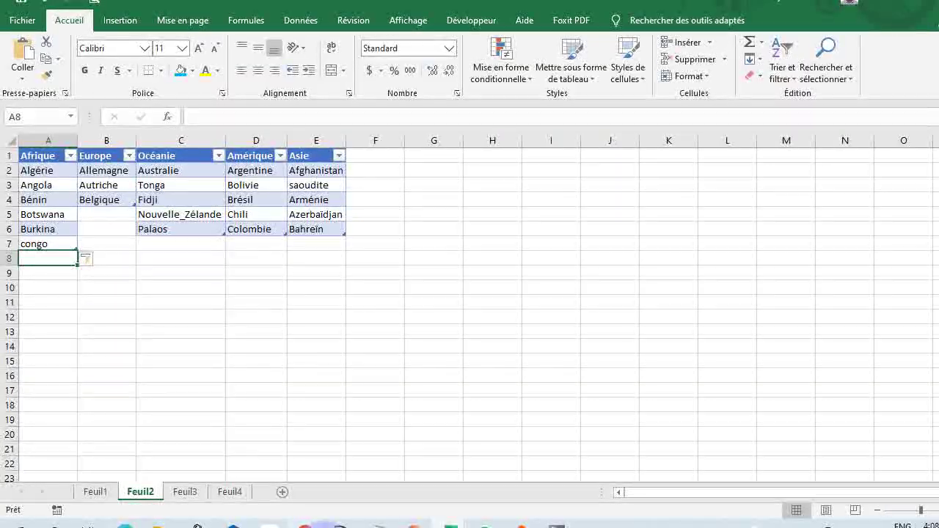
pyautogui.click(230, 492)
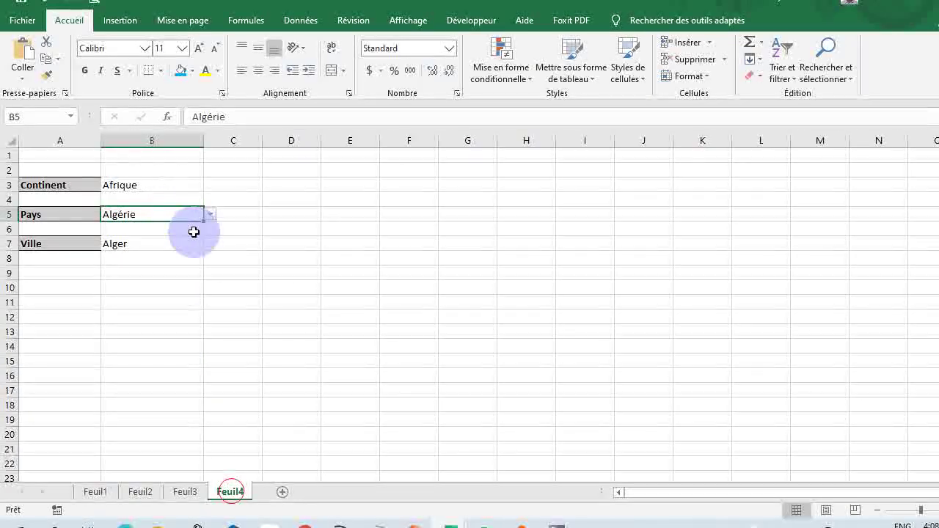
pyautogui.click(210, 215)
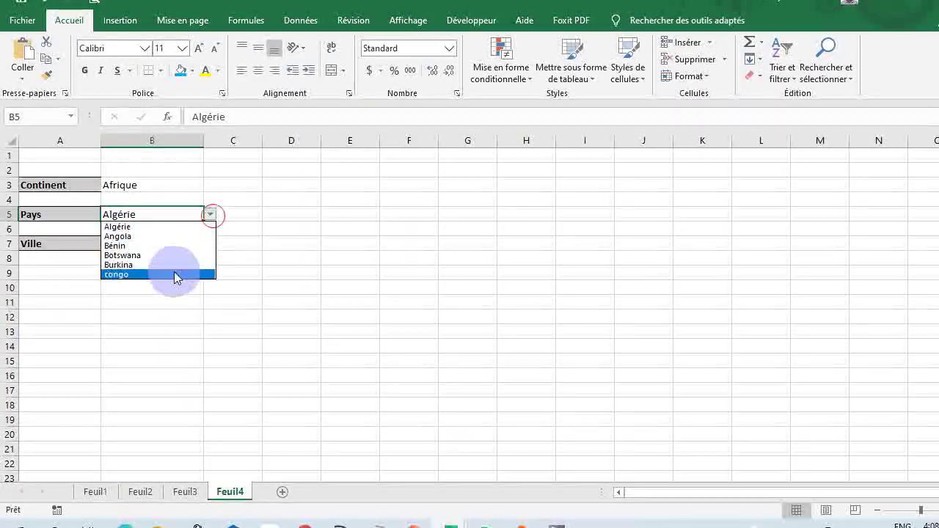
pyautogui.click(180, 307)
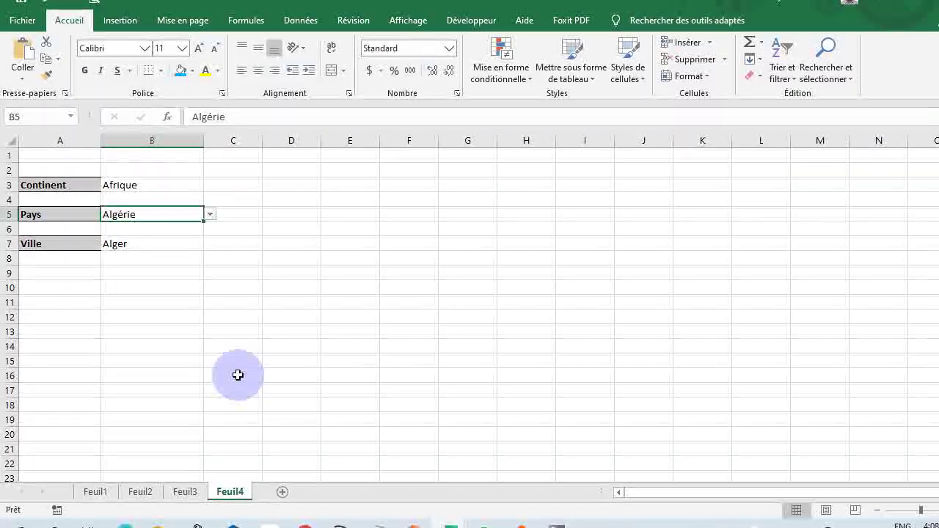
pyautogui.click(188, 492)
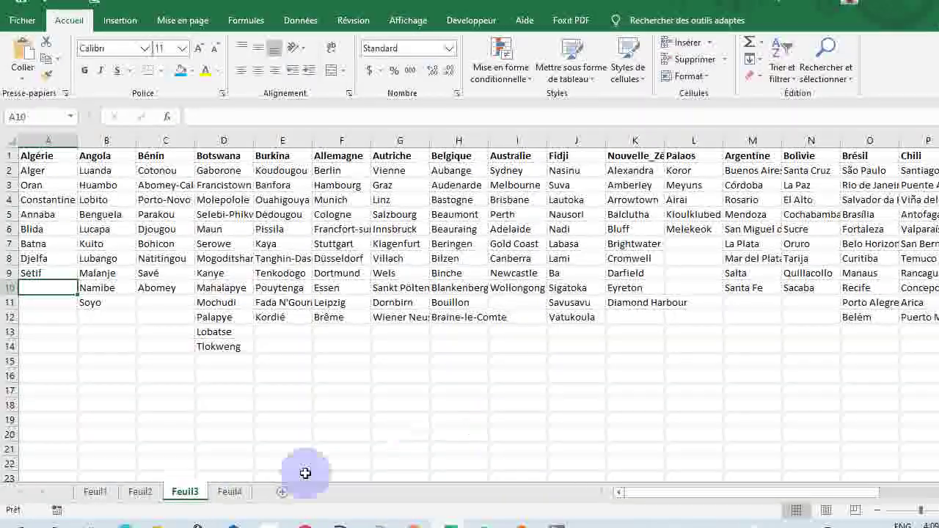